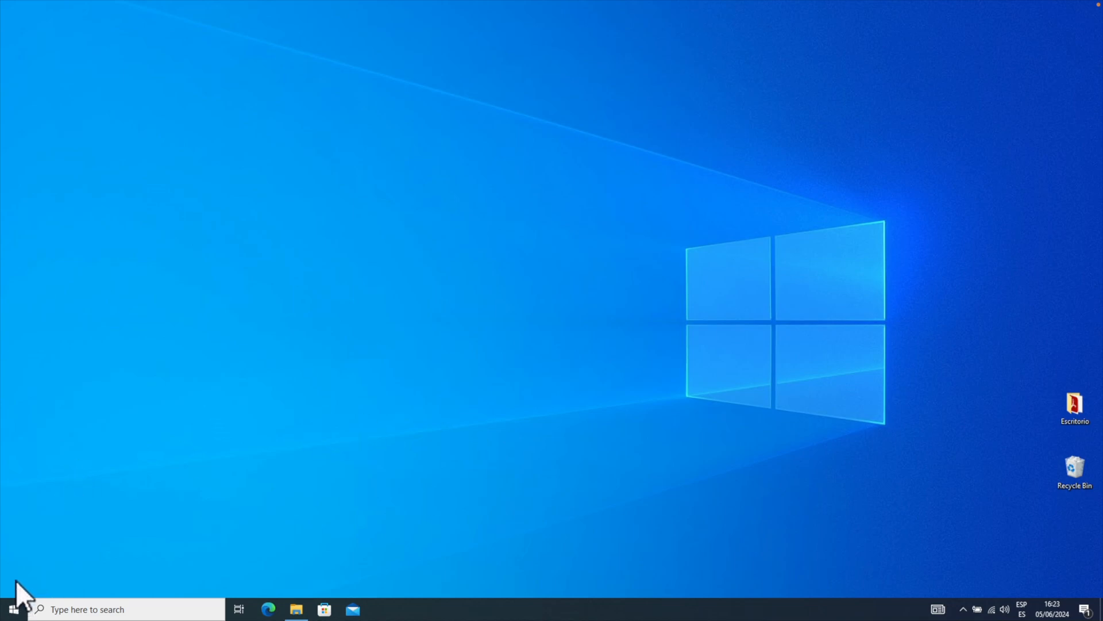
Open the network adapter settings through the Network and Sharing Centre in Control Panel.
click(13, 609)
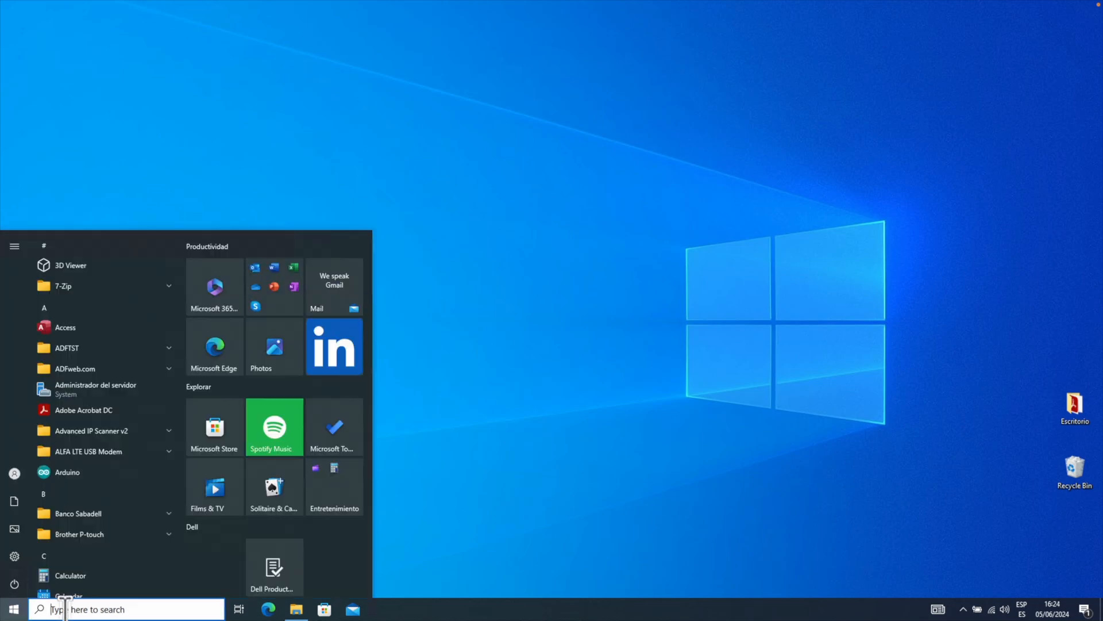
text(cont)
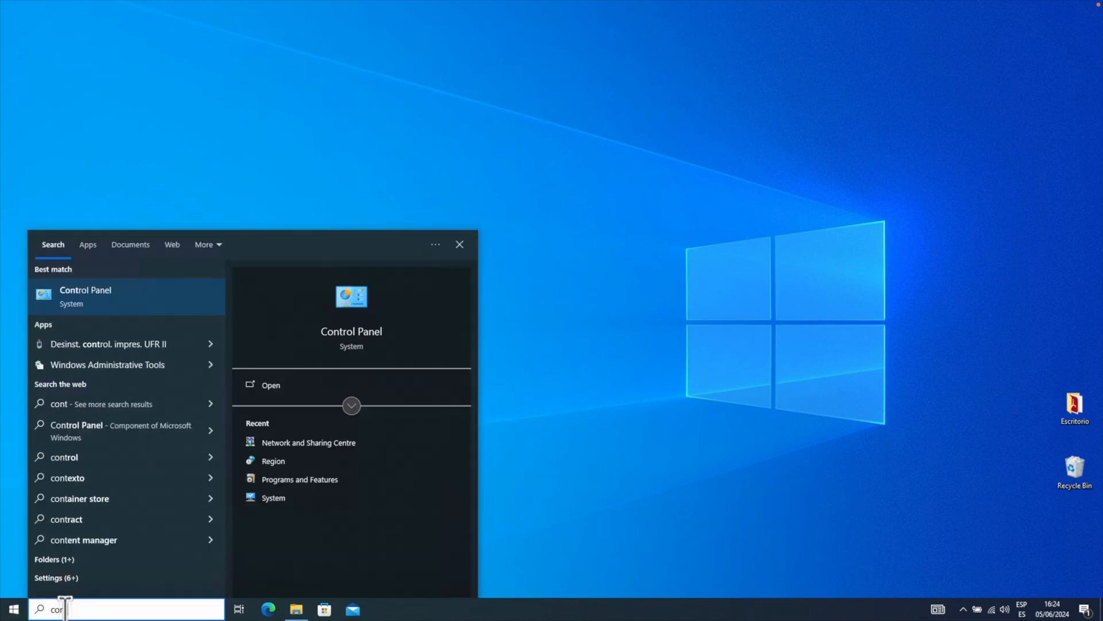
click(130, 300)
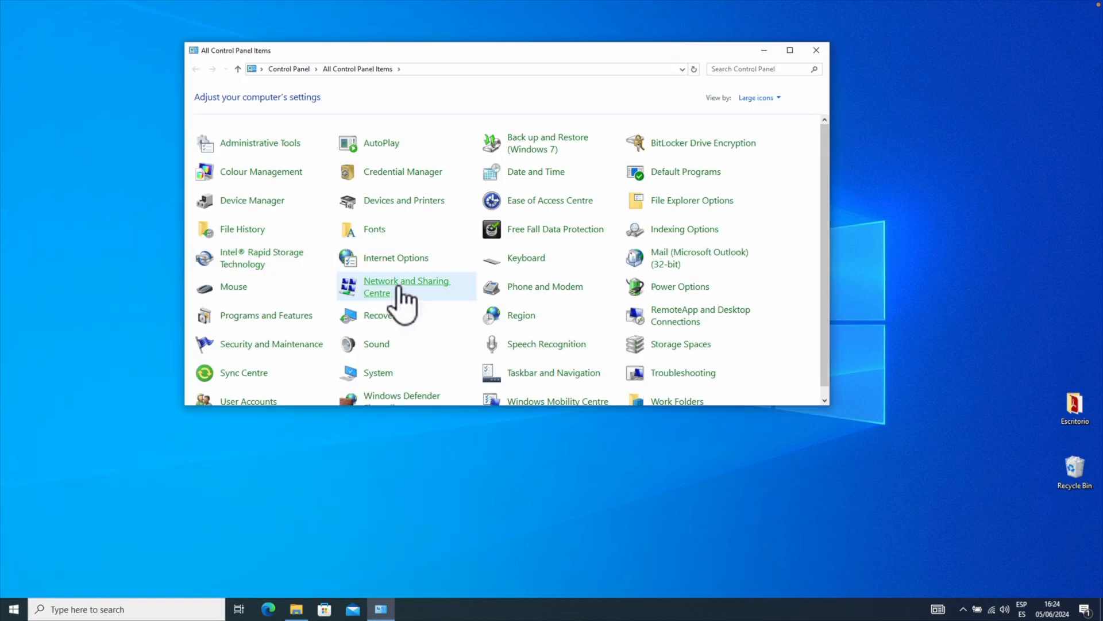
click(400, 290)
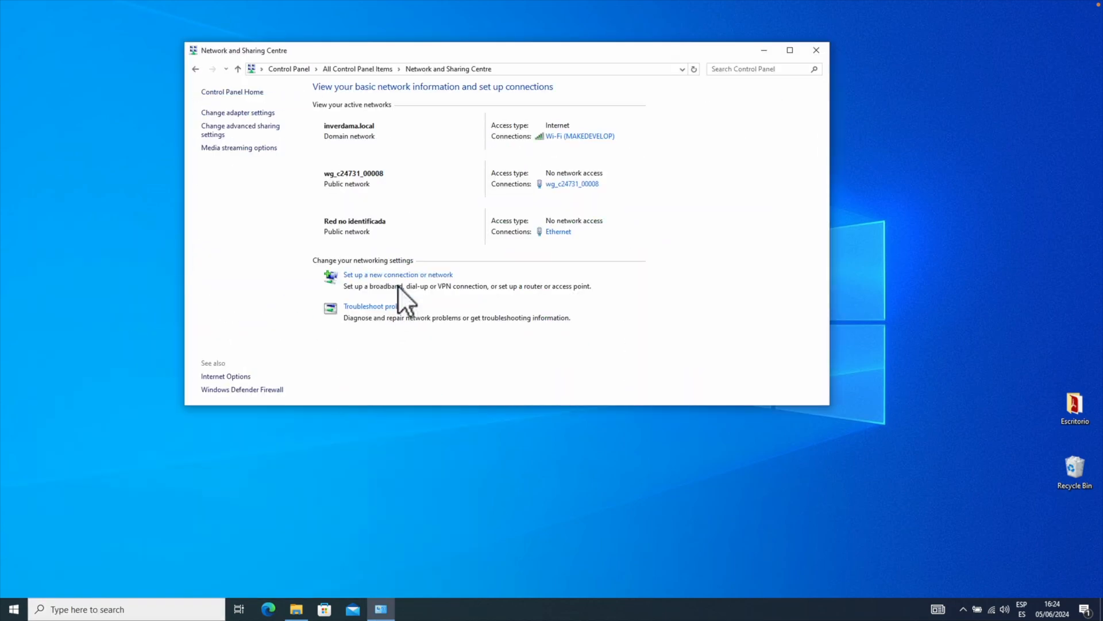
click(241, 113)
Open the Internet Protocol version 4 (TCP/IPv4) properties of the Ethernet adapter.
right_click(406, 129)
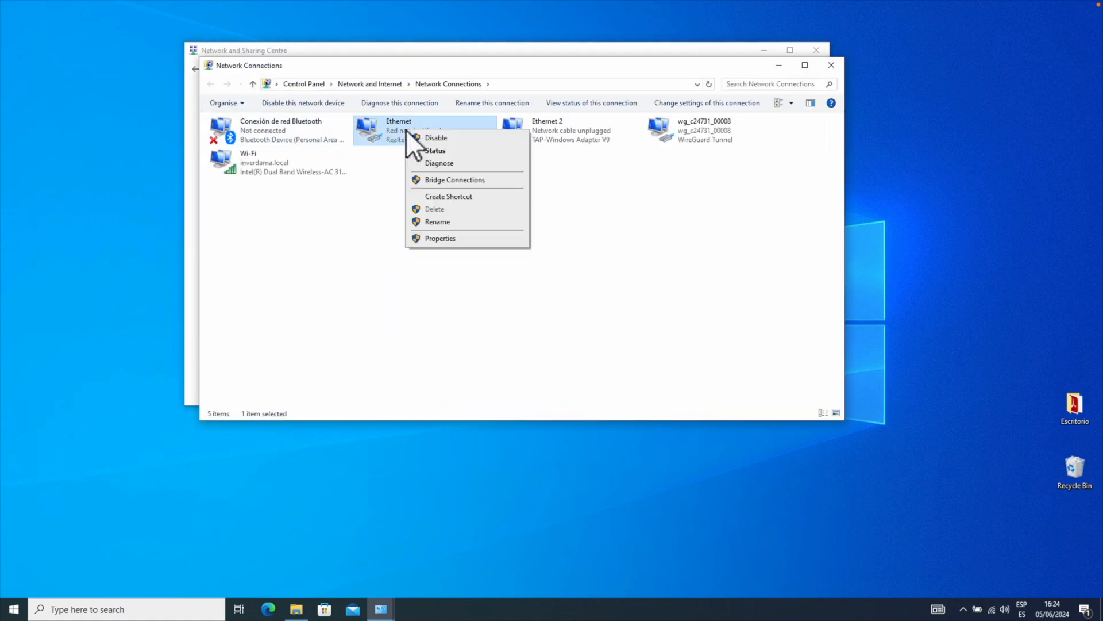
click(455, 237)
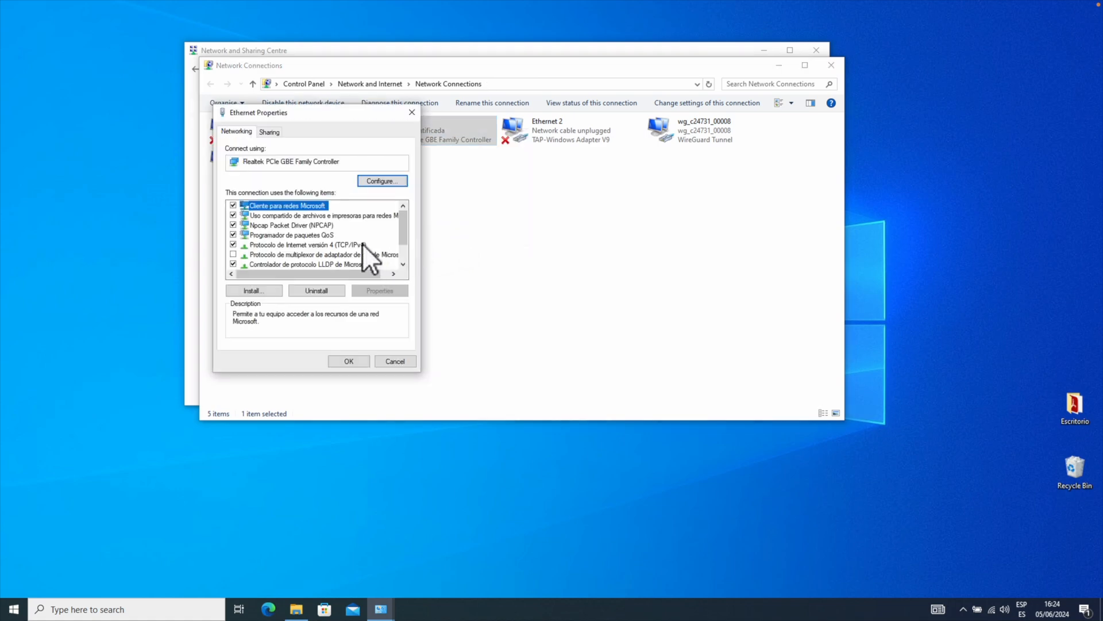
click(353, 244)
click(381, 289)
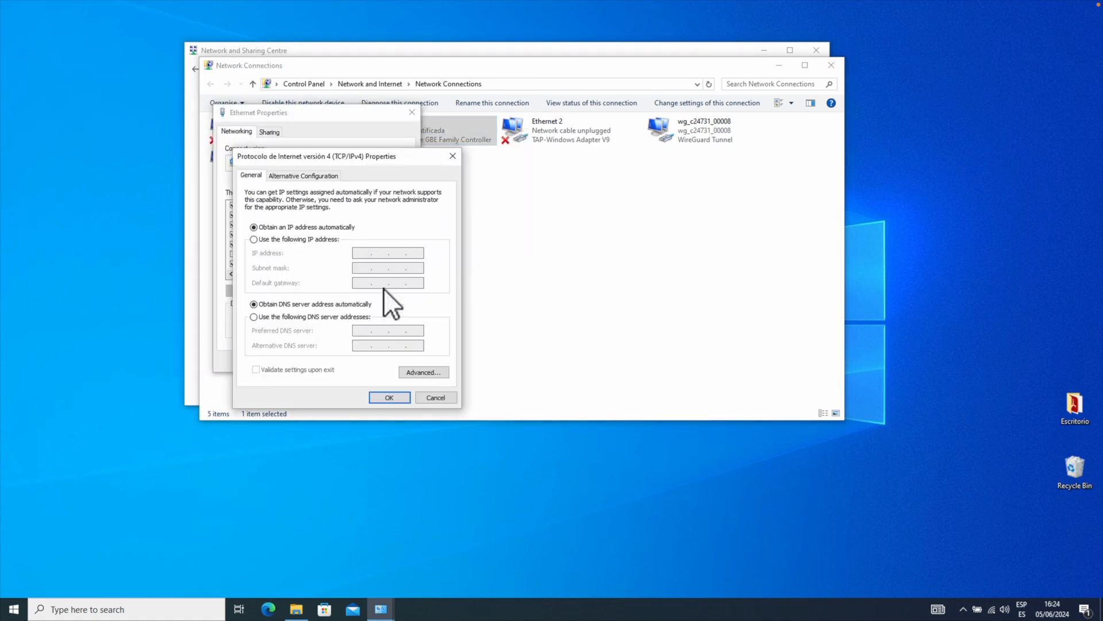
Assign the Ethernet adapter the static IP address 172.20.20.3 with its subnet mask, and save the adapter properties.
click(271, 240)
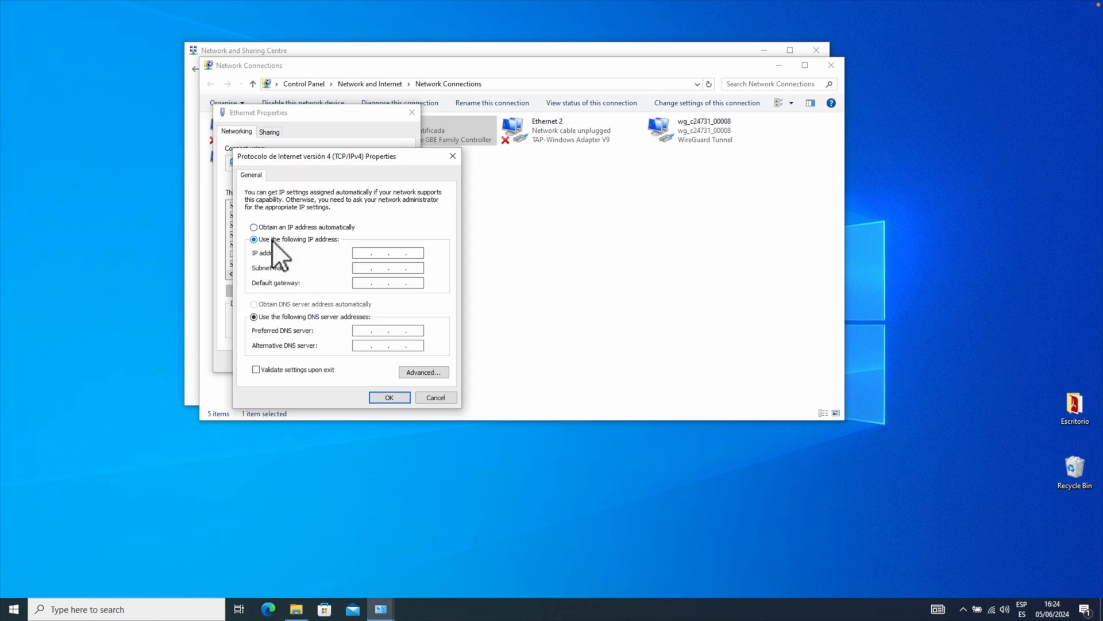
click(367, 252)
text(17)
key(Tab)
text(255)
click(389, 397)
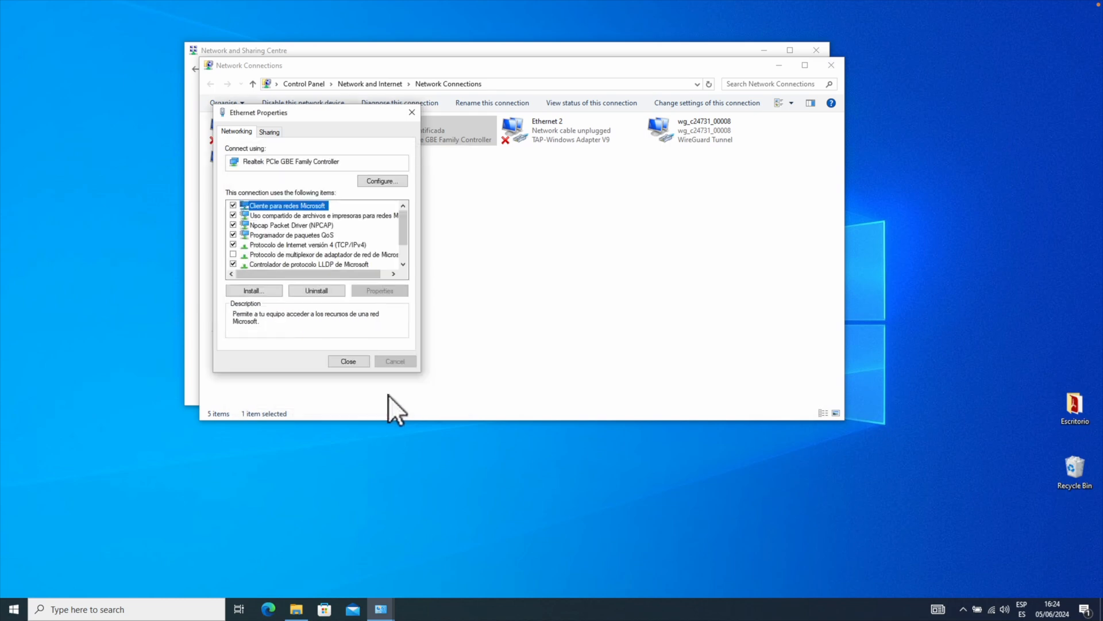
click(348, 361)
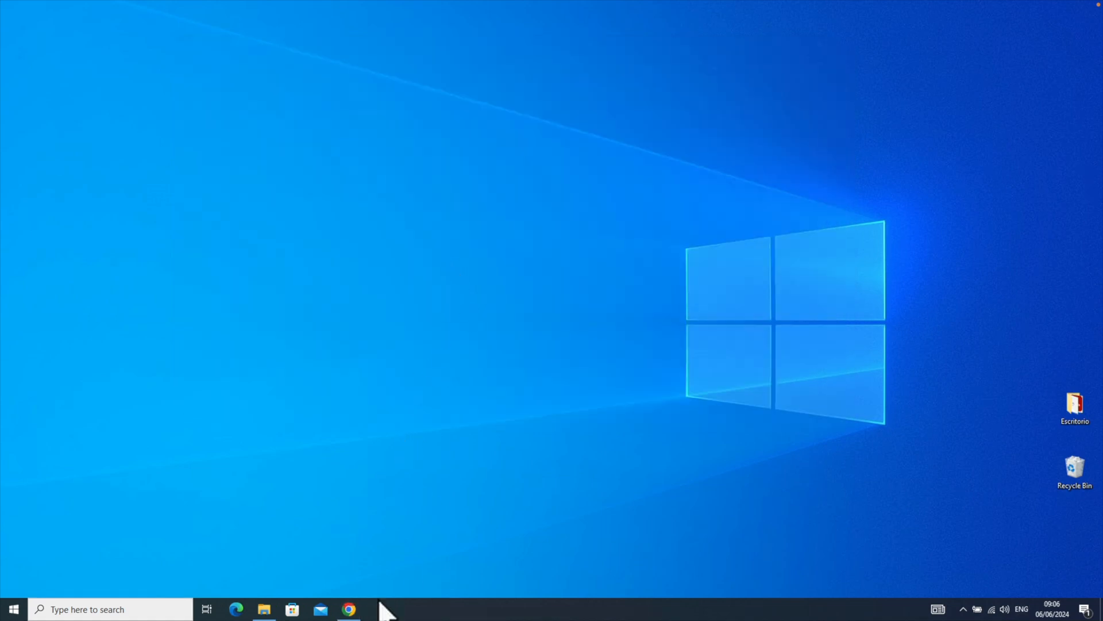
Switch to Chrome and load the device's web page at 172.20.20.2.
click(350, 611)
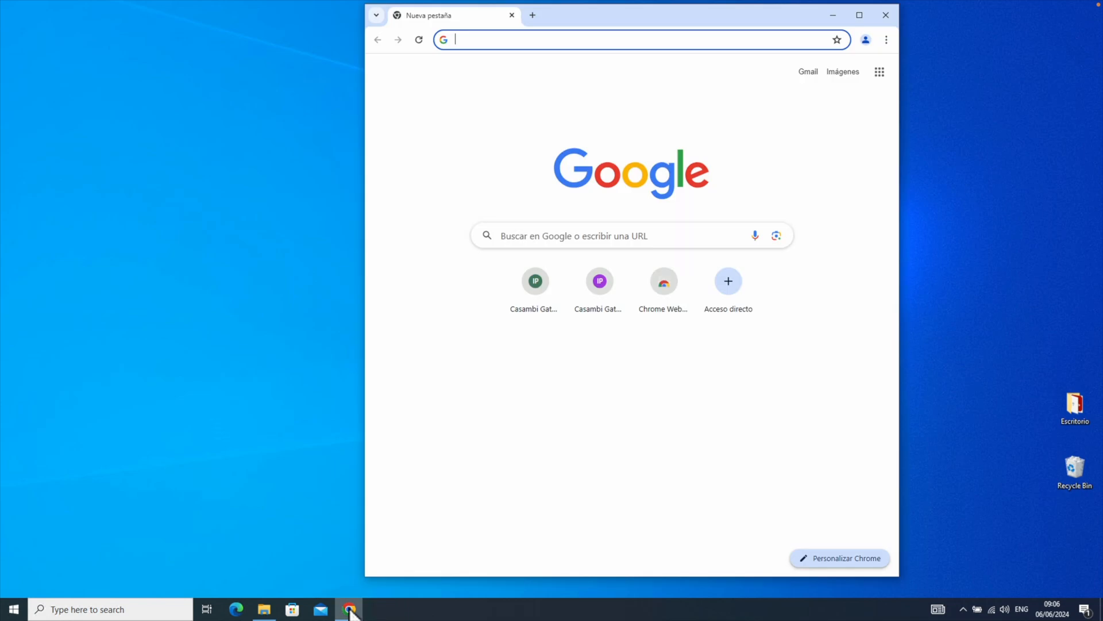
click(537, 39)
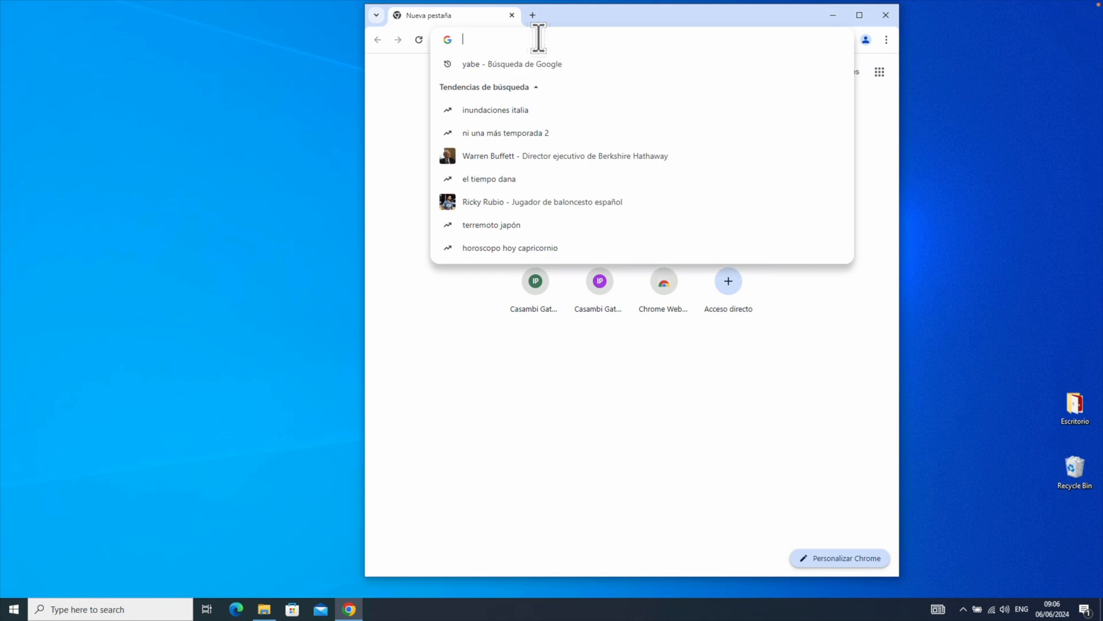
text(172.20.20.2)
key(Return)
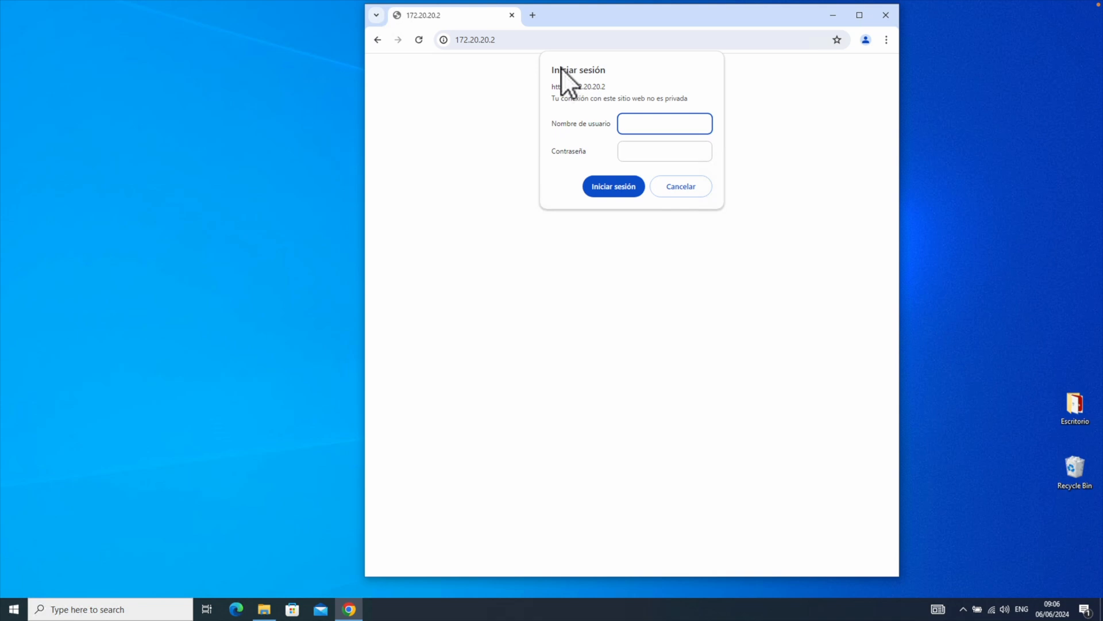
Search the web for yabe and open the file list of the Yet Another Bacnet Explorer project on SourceForge.
click(452, 41)
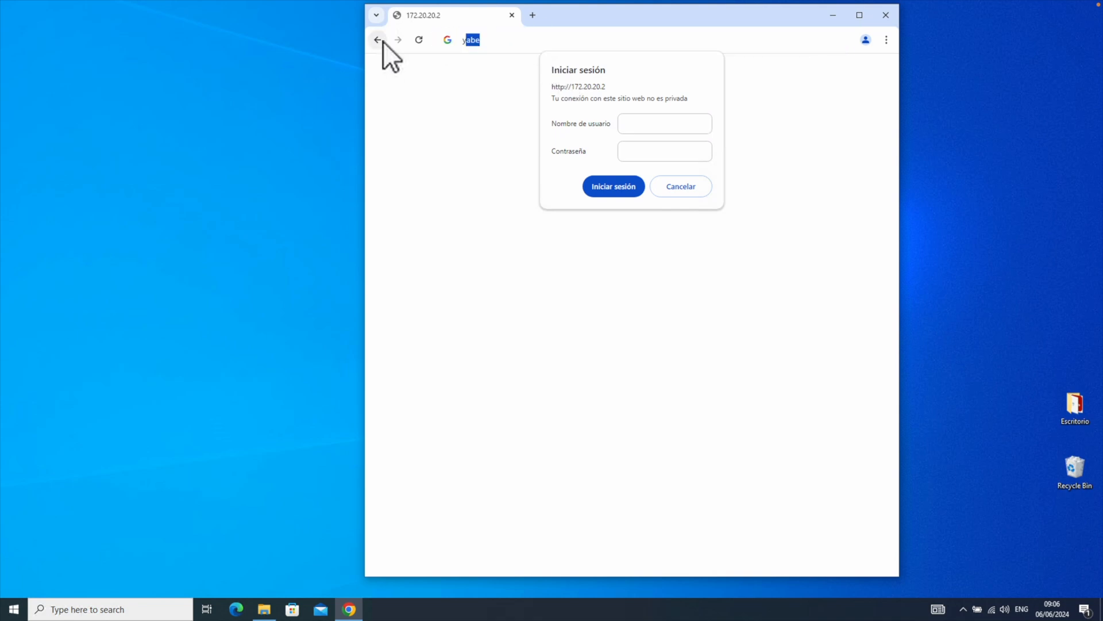
text(yabe)
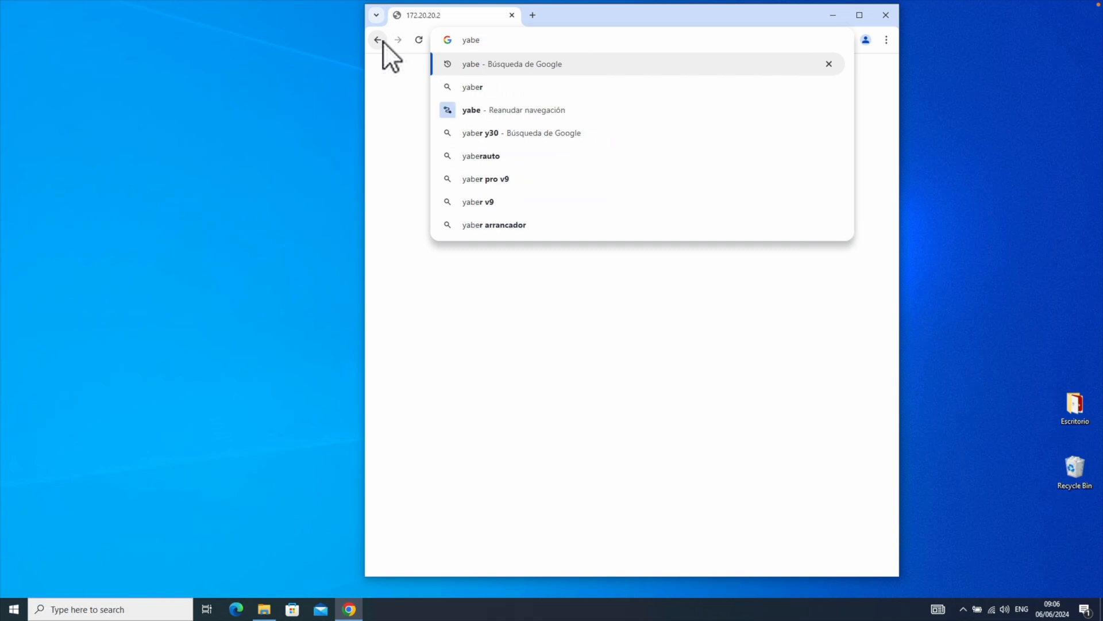
key(Return)
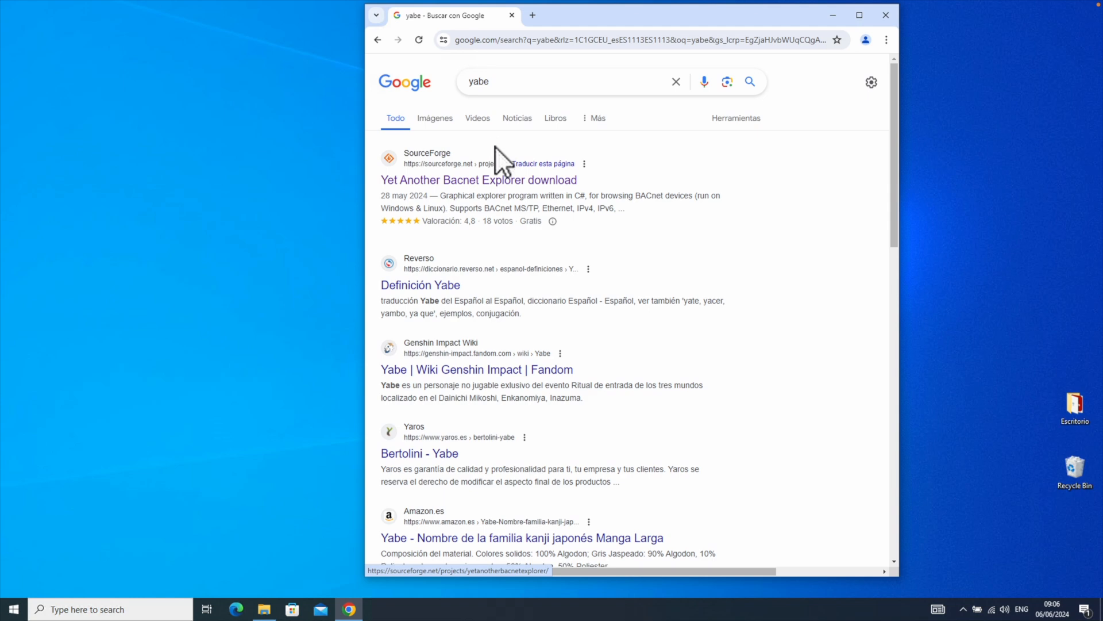
click(493, 181)
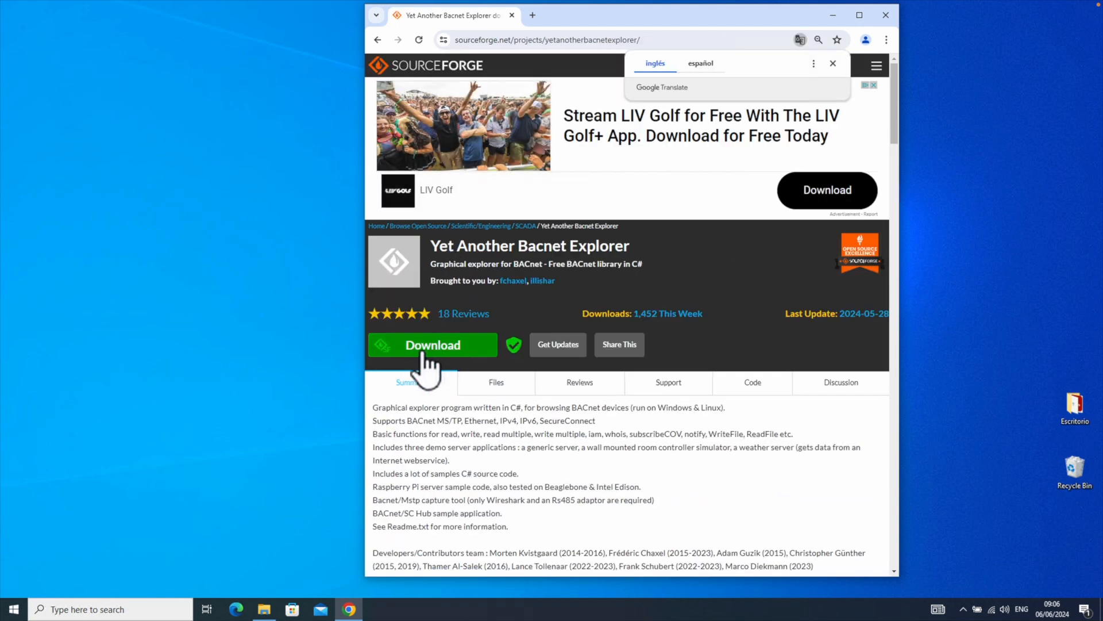
click(498, 383)
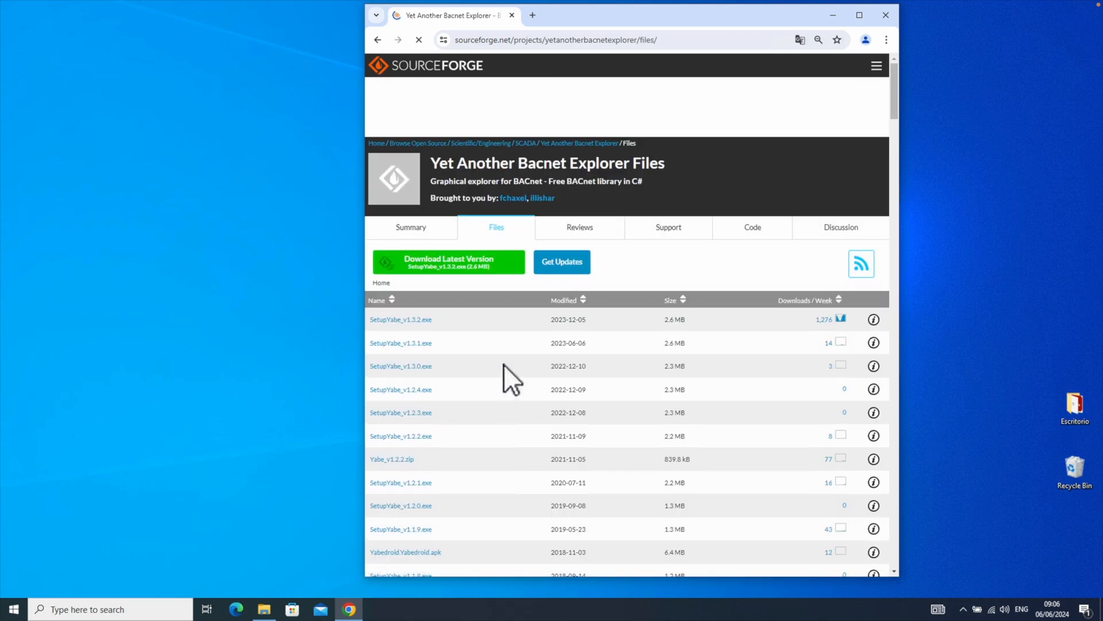
Download SetupYabe_v1.2.1.exe from the project's file list and show it in the Downloads folder.
scroll(482, 382, down, 6)
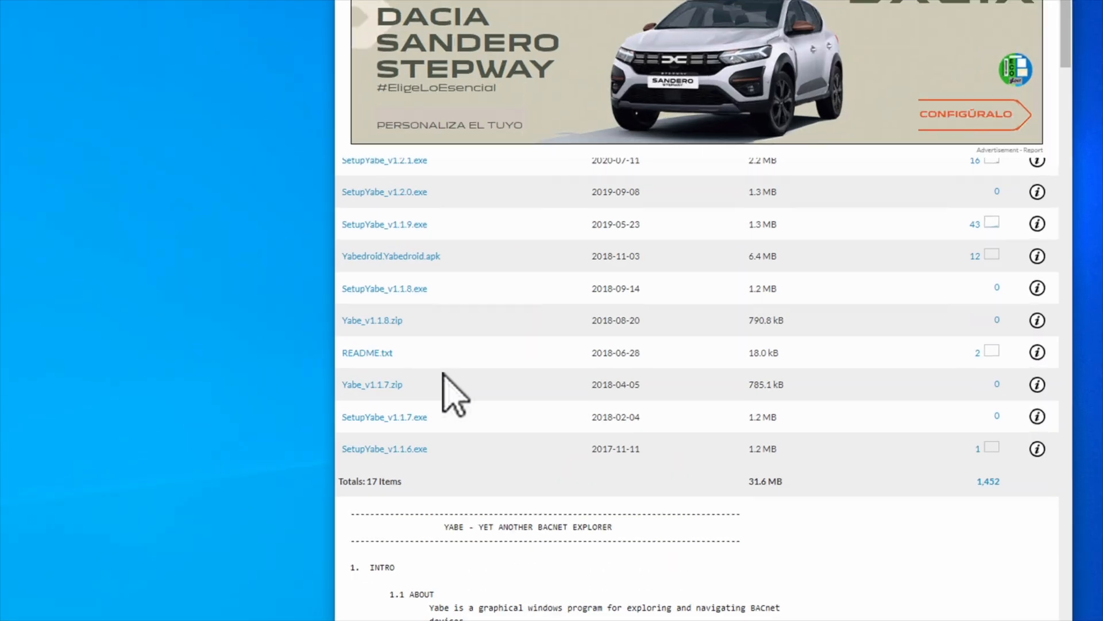
scroll(478, 367, up, 3)
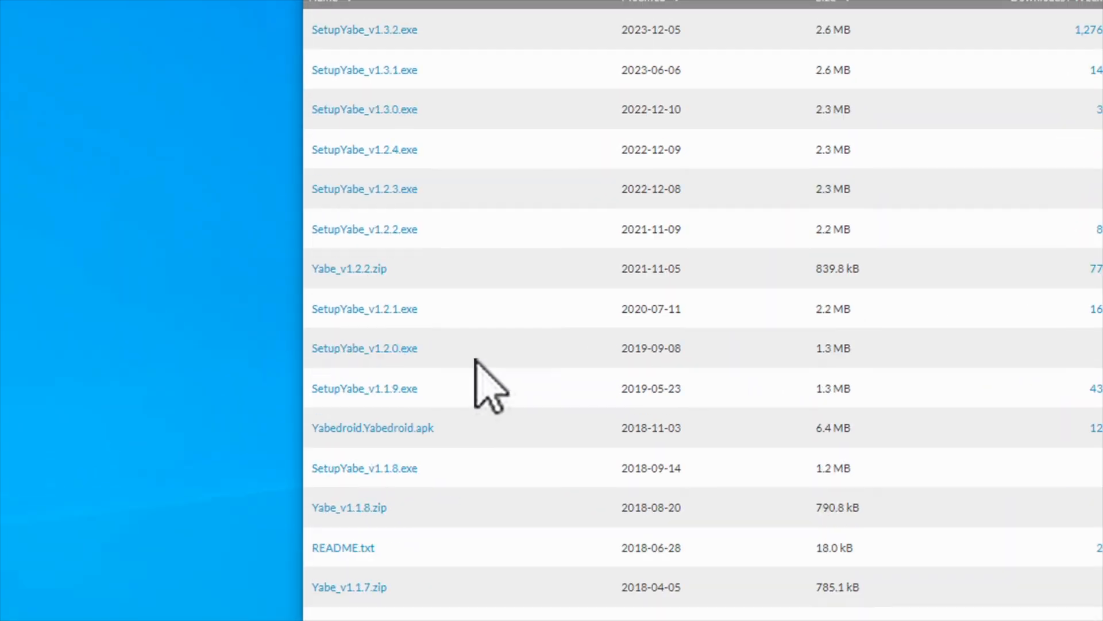
click(373, 309)
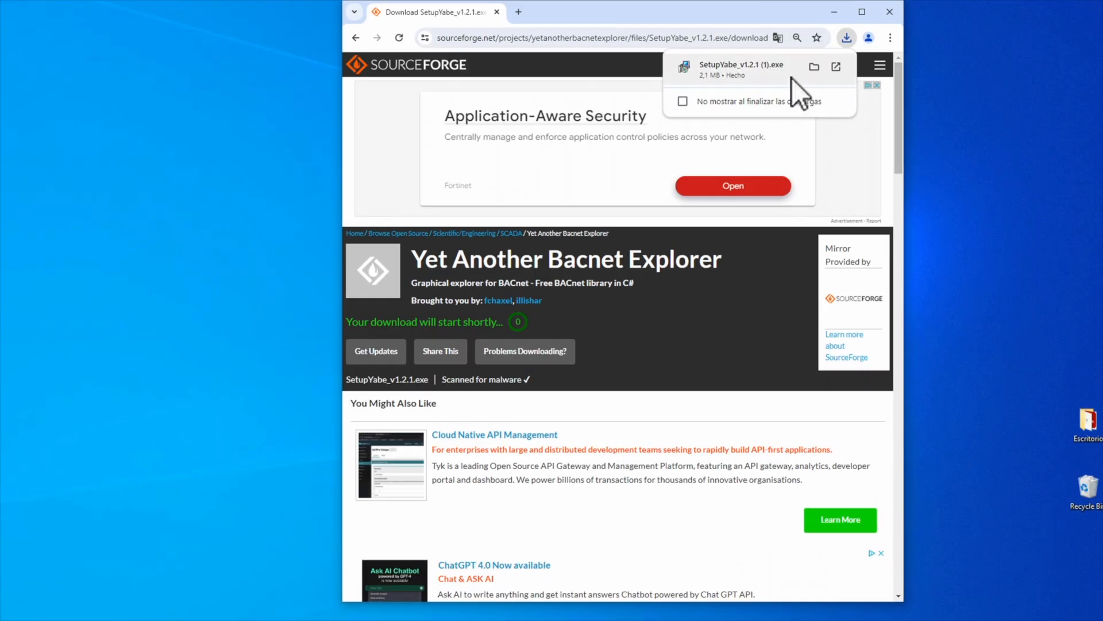
click(815, 68)
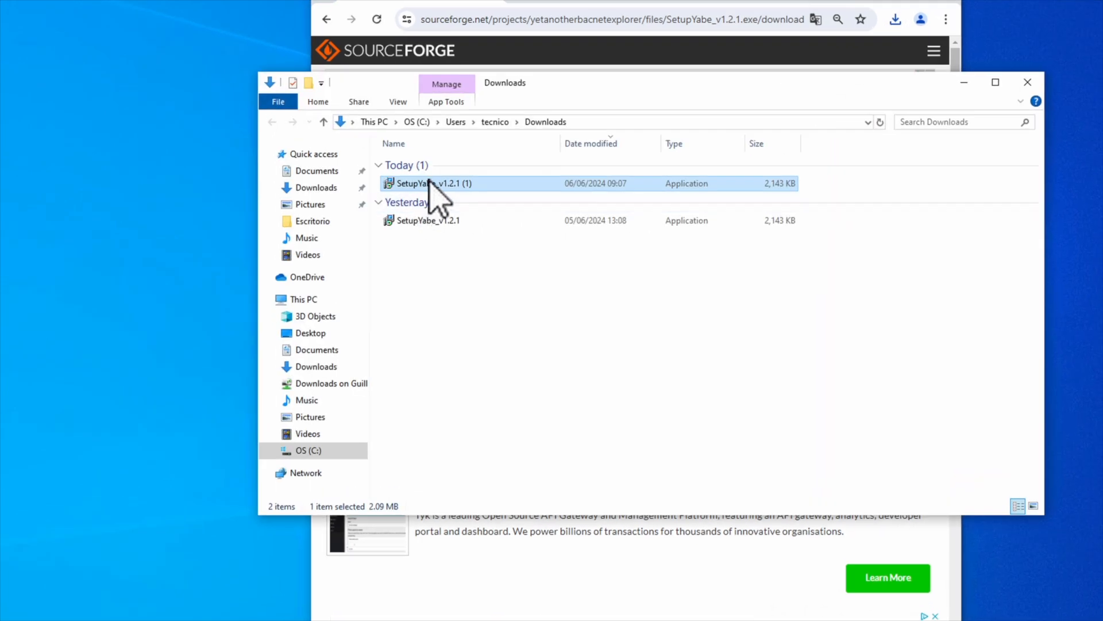
Run the downloaded Yabe installer, allow it to make changes to the device, and use English as the setup language.
double_click(431, 184)
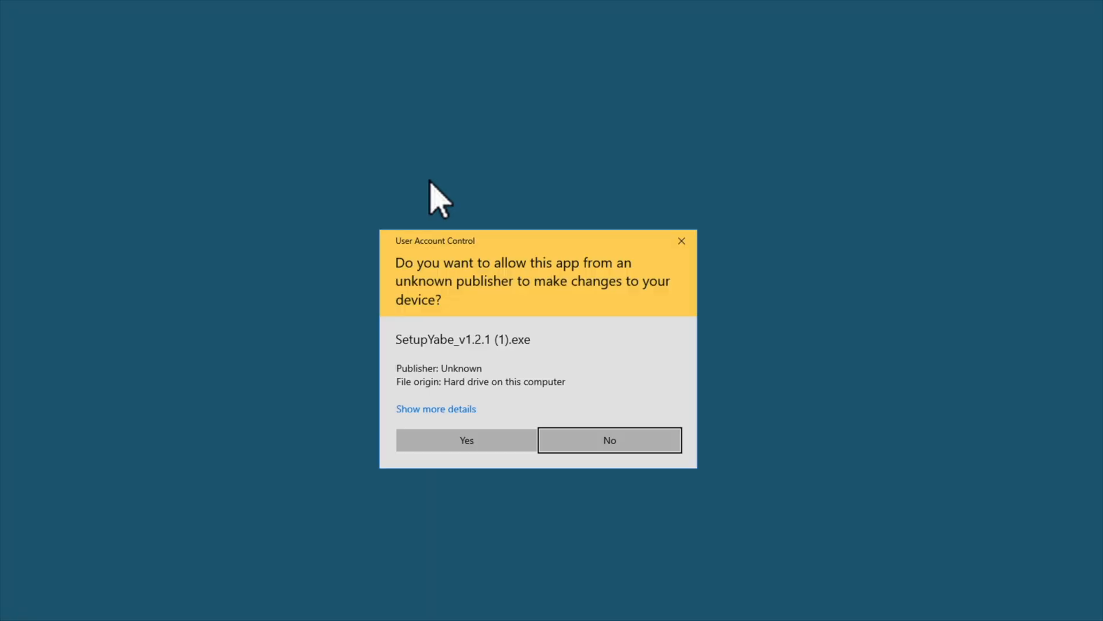
click(475, 440)
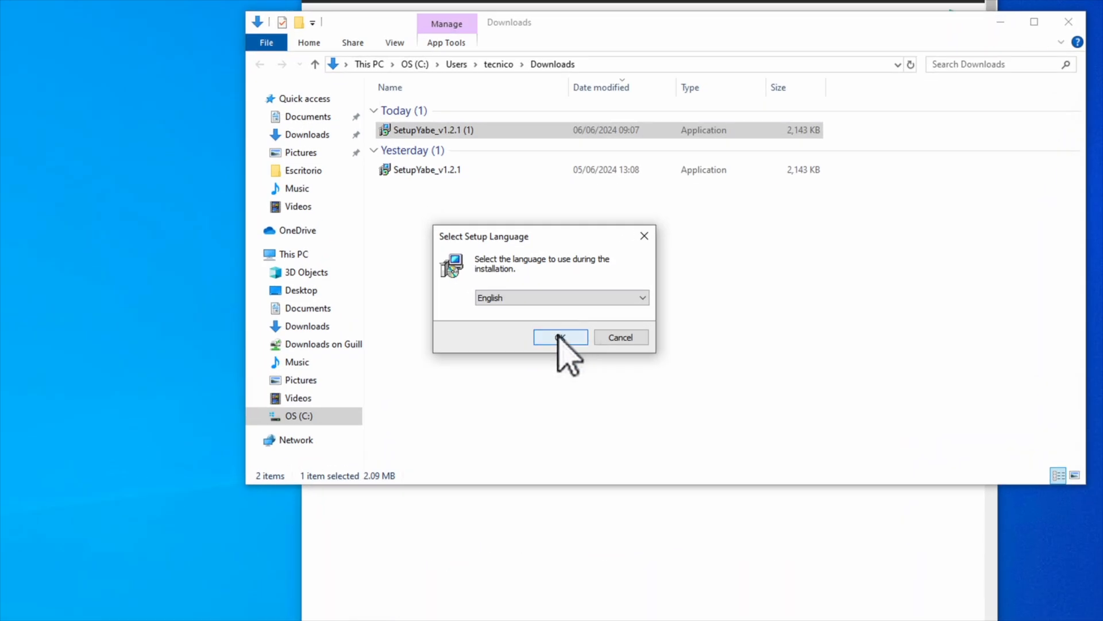
click(562, 333)
Accept the licence agreement, keep the default location and Start Menu folder, include a desktop shortcut, and install Yabe.
click(455, 373)
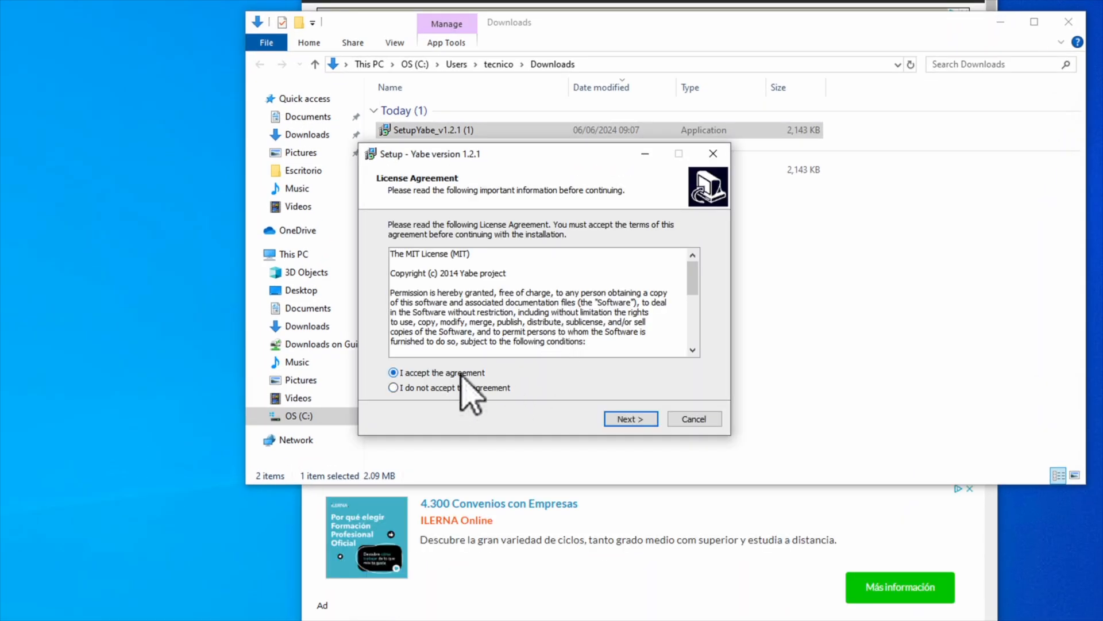
click(651, 421)
click(637, 420)
click(636, 420)
click(450, 271)
click(625, 419)
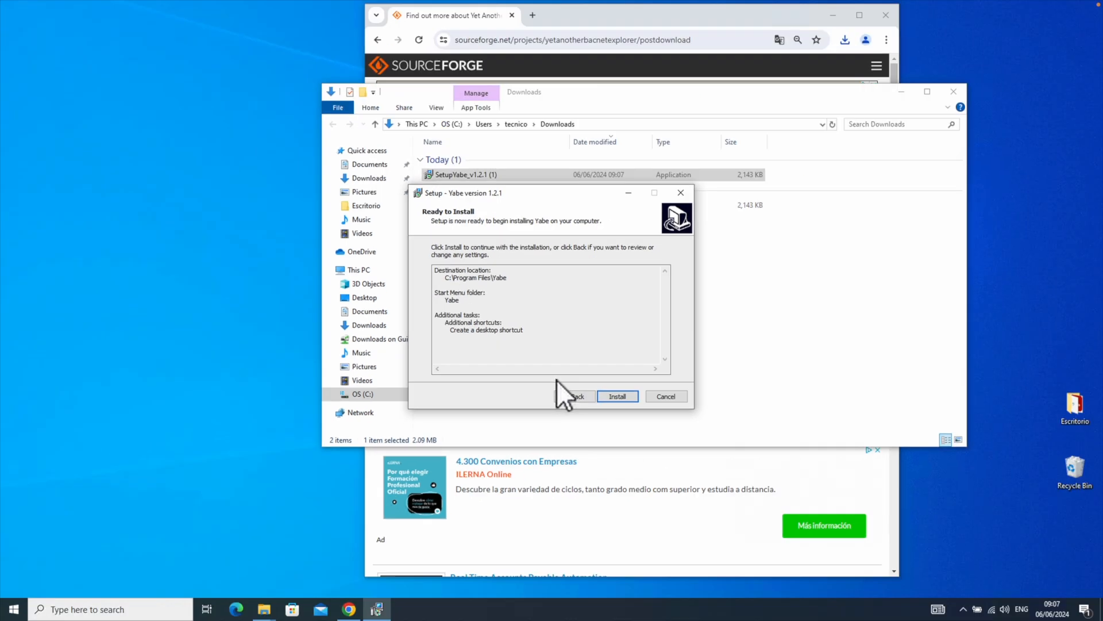
click(610, 396)
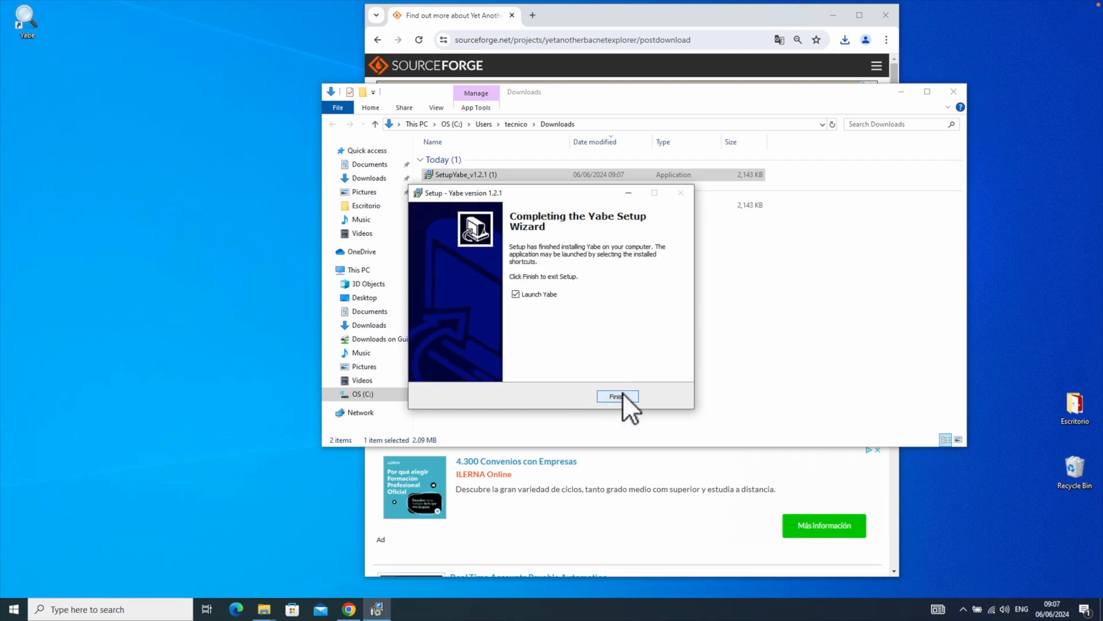
Finish the setup wizard with Yabe set to launch, and close the Downloads and browser windows.
click(618, 396)
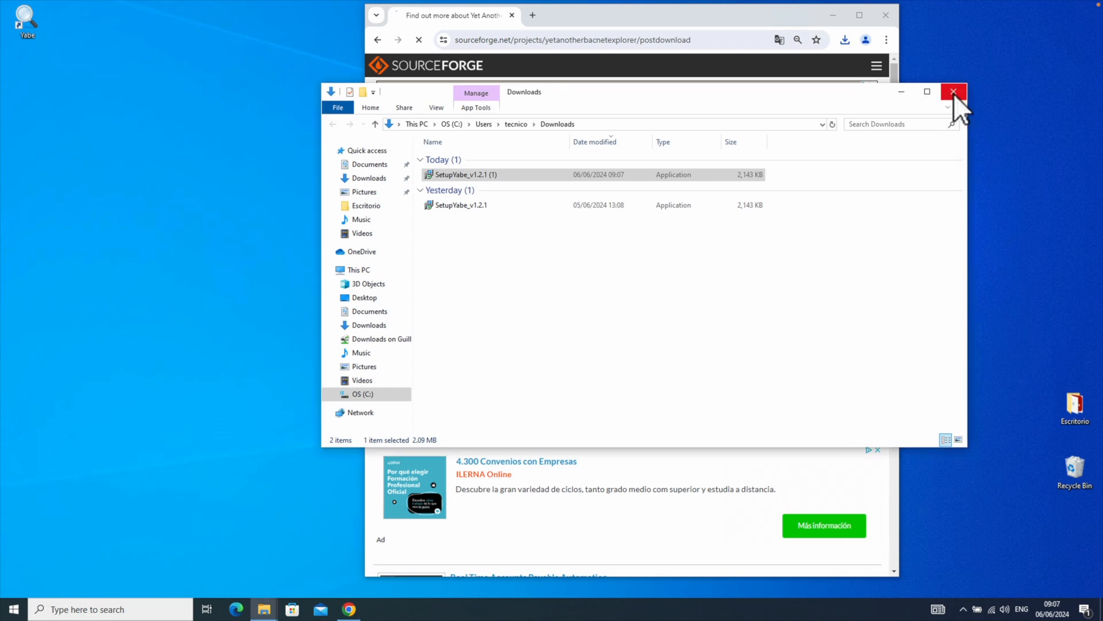
click(954, 92)
click(891, 15)
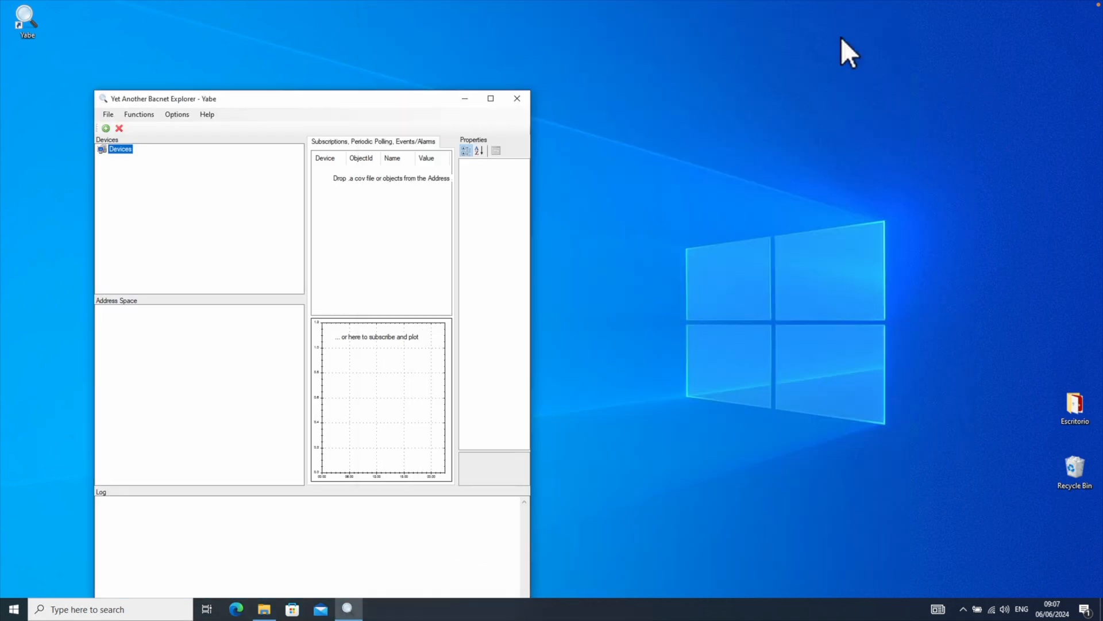
Start adding a device connection in Yabe and choose 172.20.20.3 as the local endpoint for BACnet/IP over Udp.
drag(409, 90, 614, 45)
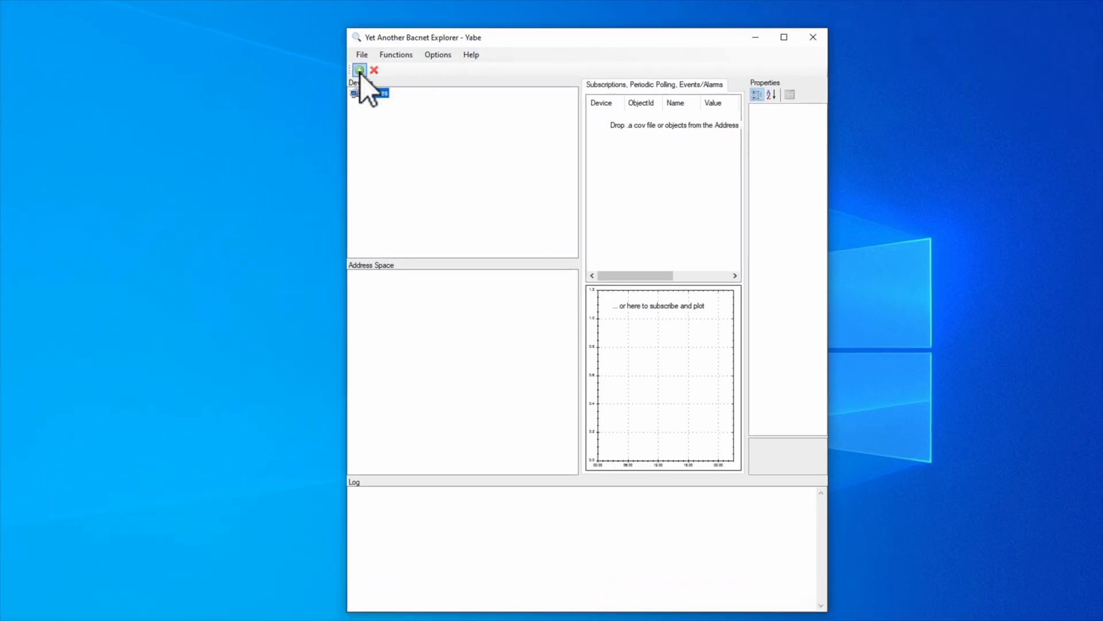
click(359, 70)
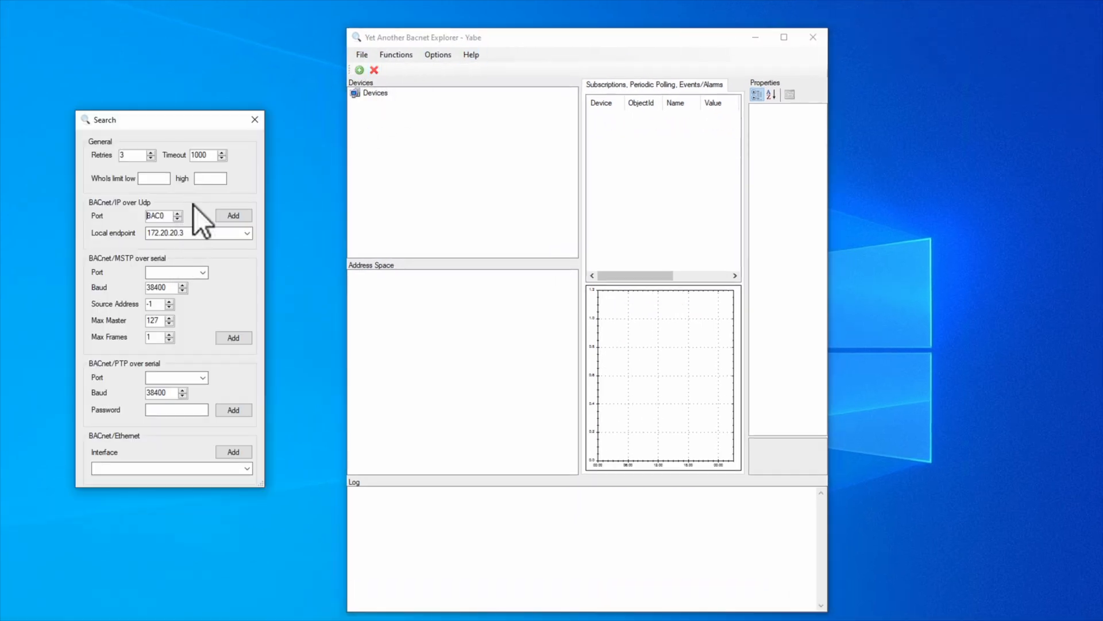
drag(183, 122, 559, 99)
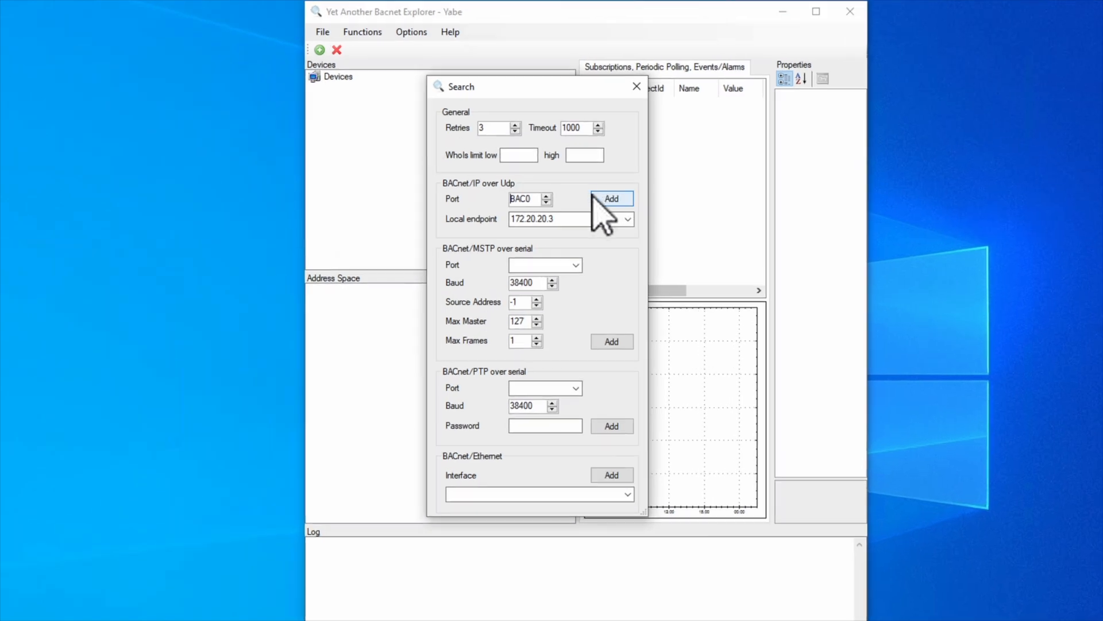
double_click(584, 218)
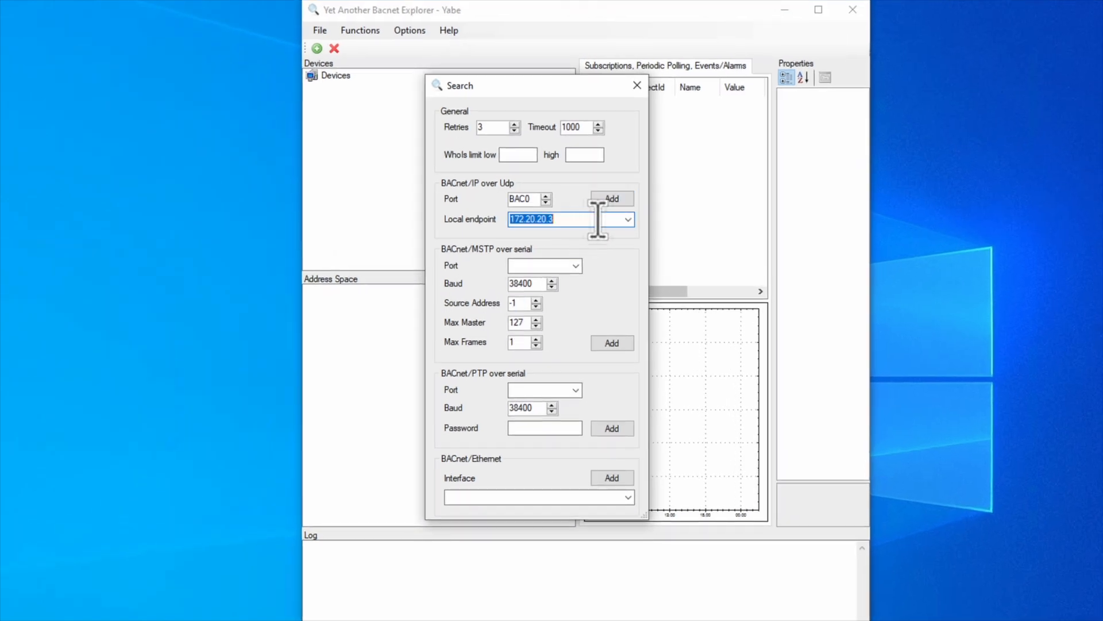
click(627, 220)
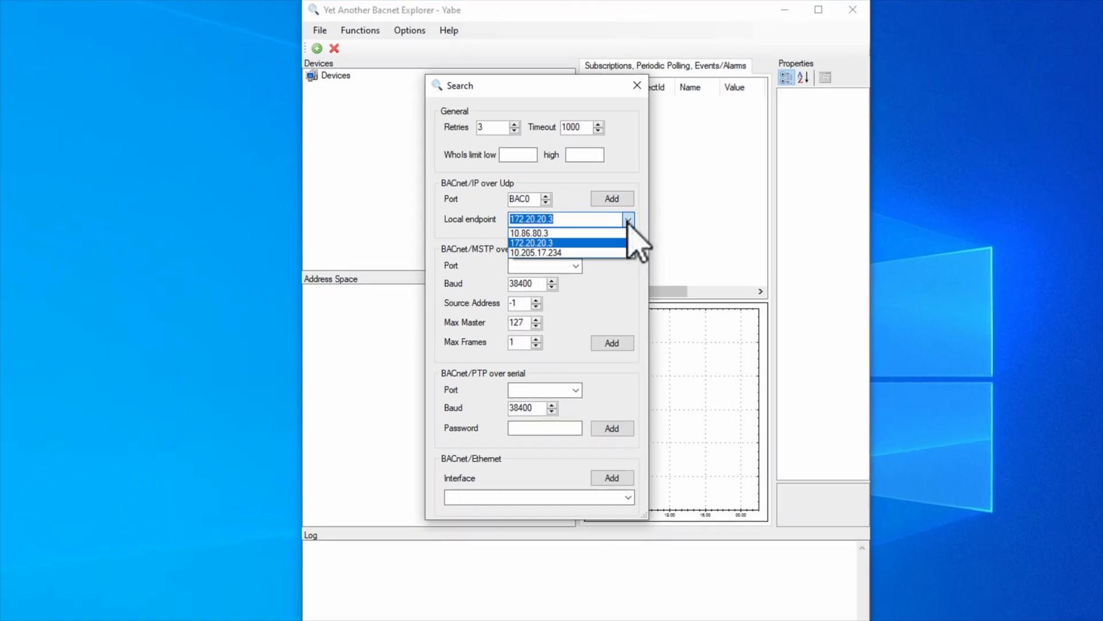
click(588, 244)
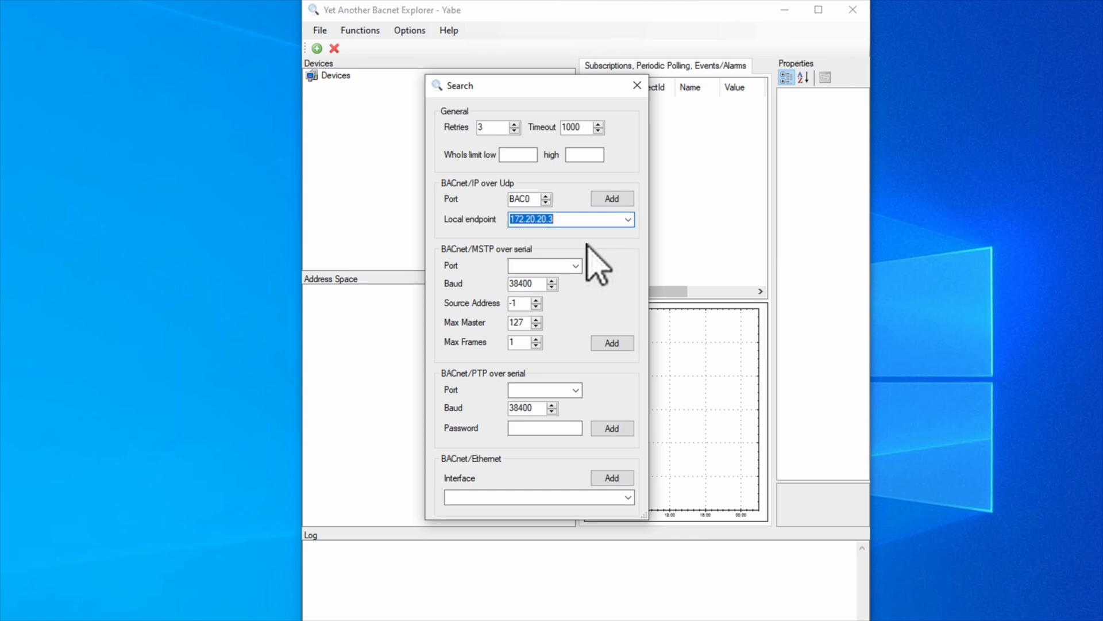
Add the BACnet/IP over Udp connection and load the address space of device 400001.
click(612, 204)
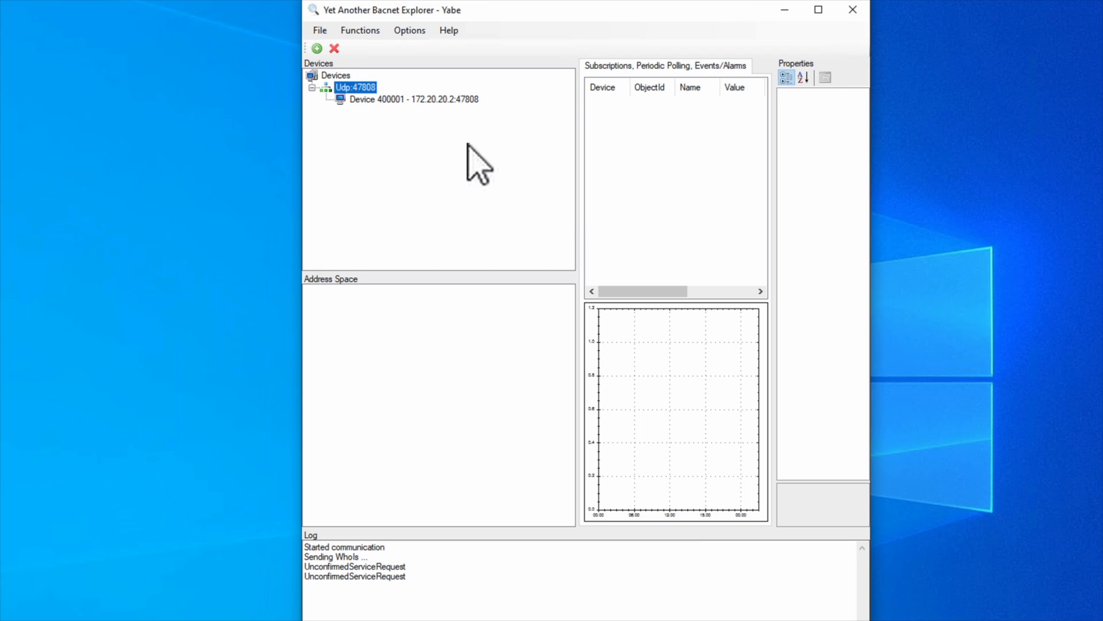
click(396, 99)
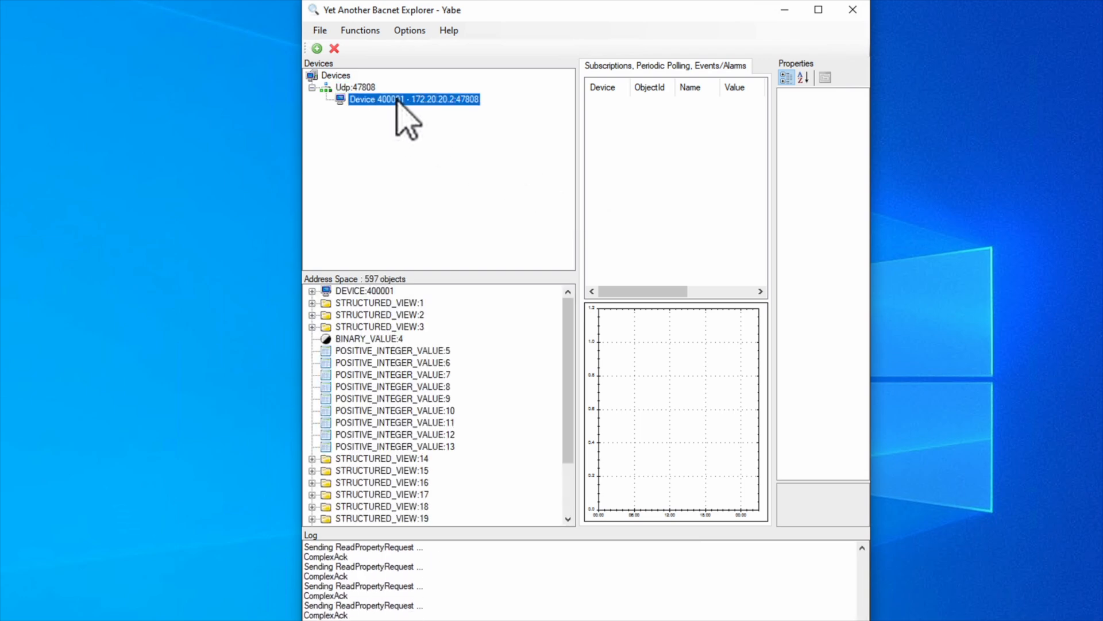
Examine the properties of POSITIVE_INTEGER_VALUE objects 37 to 41, 43 and 44 in the address space.
scroll(469, 368, down, 7)
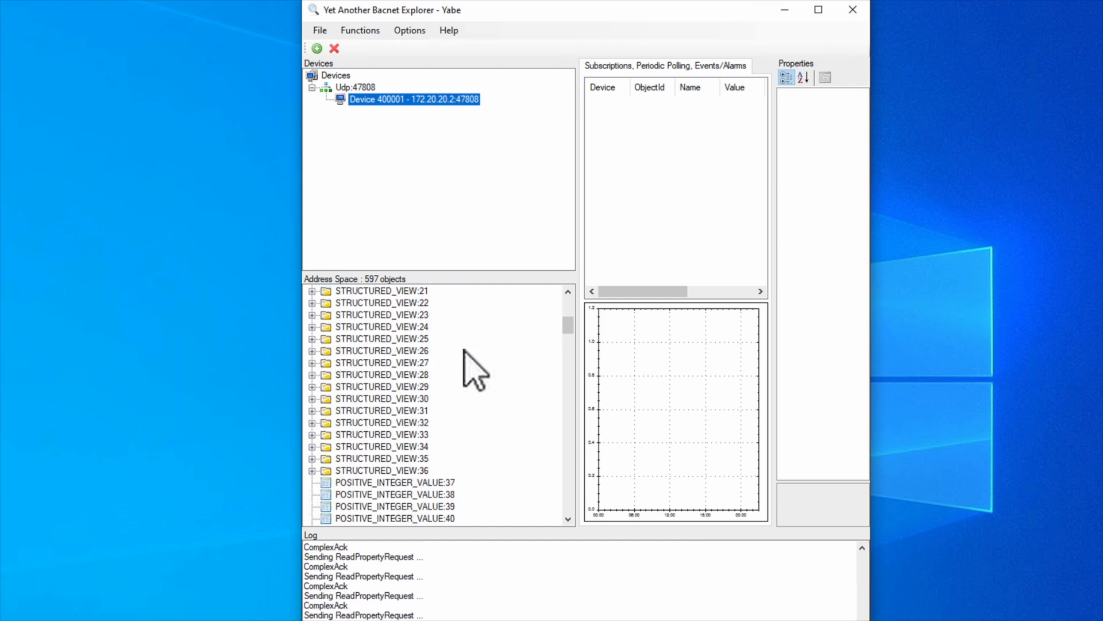
scroll(464, 360, up, 5)
scroll(454, 361, down, 8)
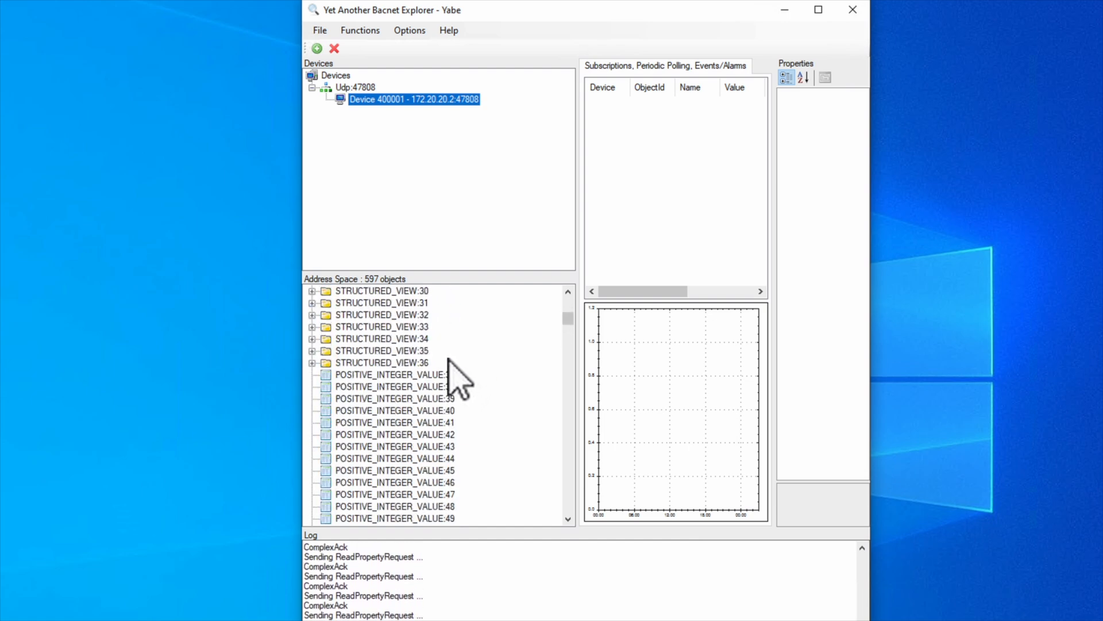
scroll(454, 374, down, 2)
click(389, 303)
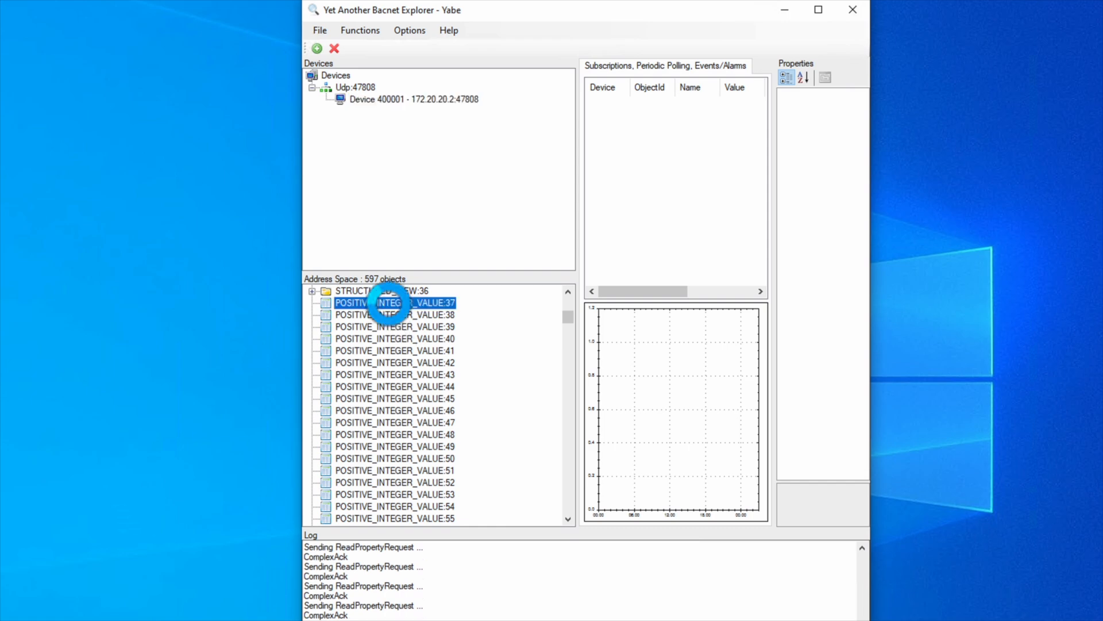
click(391, 315)
click(392, 327)
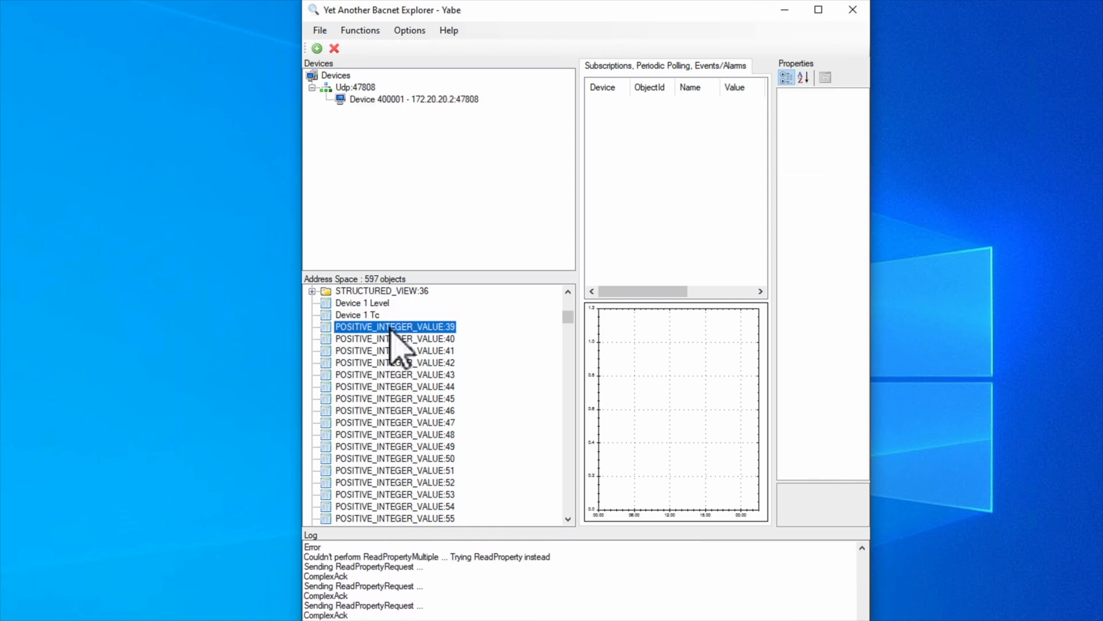
click(383, 339)
click(399, 351)
click(395, 375)
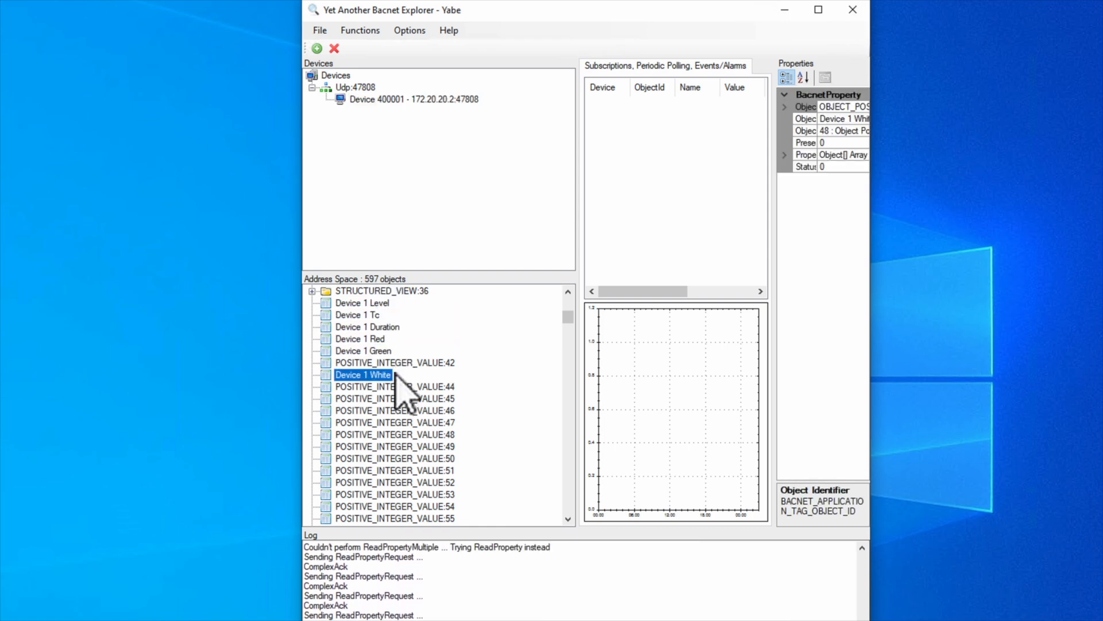
click(397, 387)
Examine POSITIVE_INTEGER_VALUE:332 and objects 351 to 356 further down the device's object list.
scroll(417, 405, down, 6)
scroll(423, 409, down, 20)
scroll(419, 390, down, 20)
scroll(418, 385, down, 20)
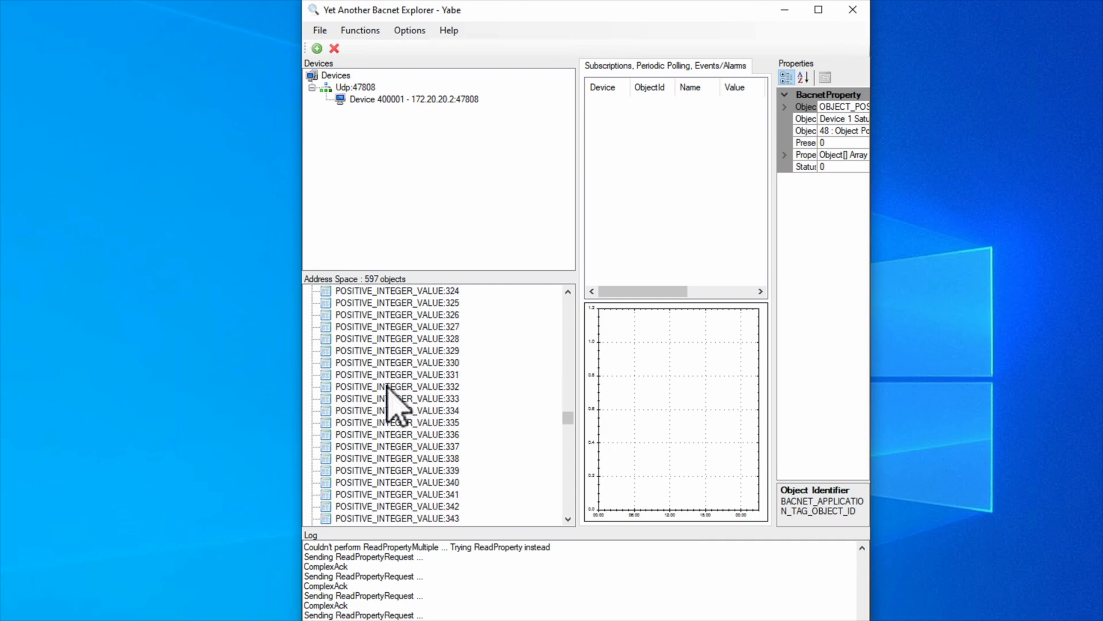
click(387, 386)
scroll(391, 382, down, 7)
scroll(397, 377, down, 5)
scroll(398, 377, up, 4)
click(396, 387)
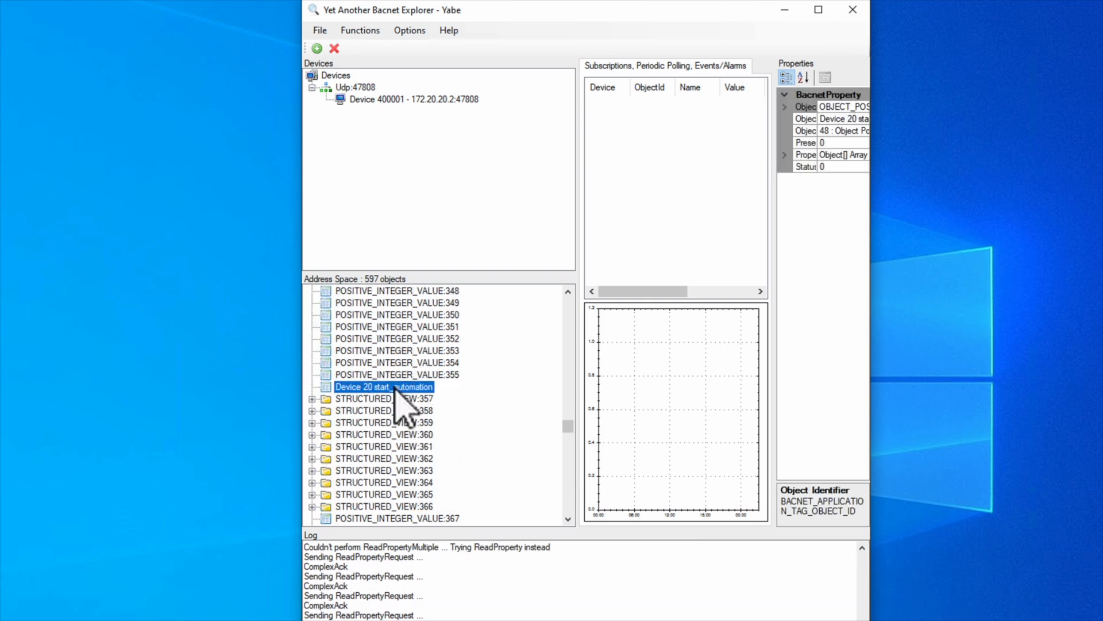
click(396, 374)
click(400, 362)
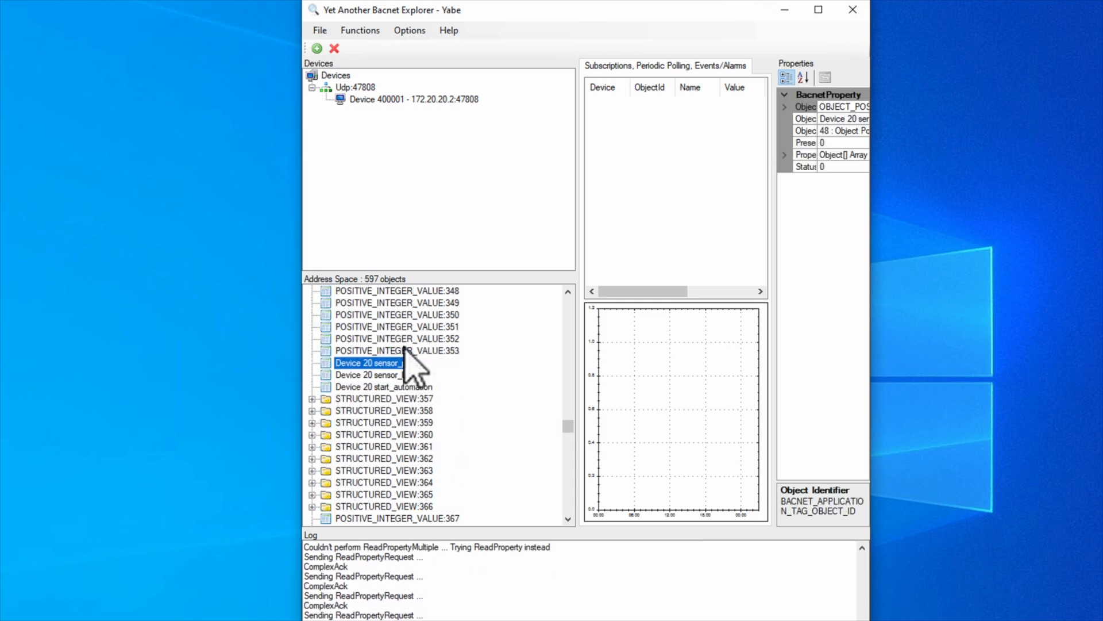
click(404, 338)
click(404, 327)
click(406, 350)
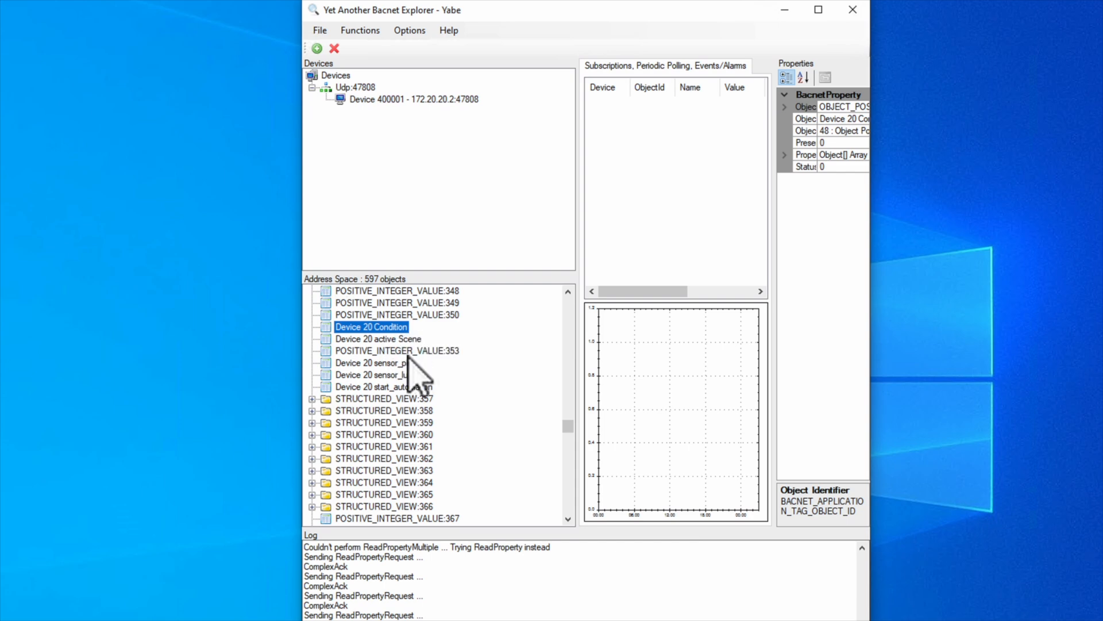
Examine the properties of STRUCTURED_VIEW:486, just above the analog value objects.
scroll(425, 396, down, 9)
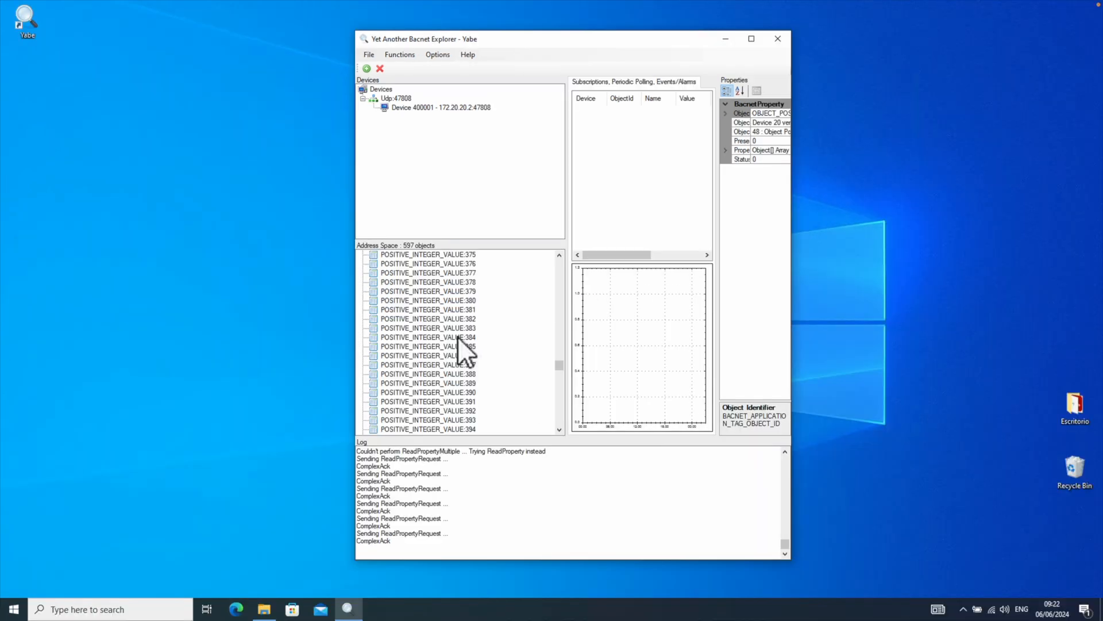
scroll(457, 336, down, 20)
scroll(457, 373, down, 11)
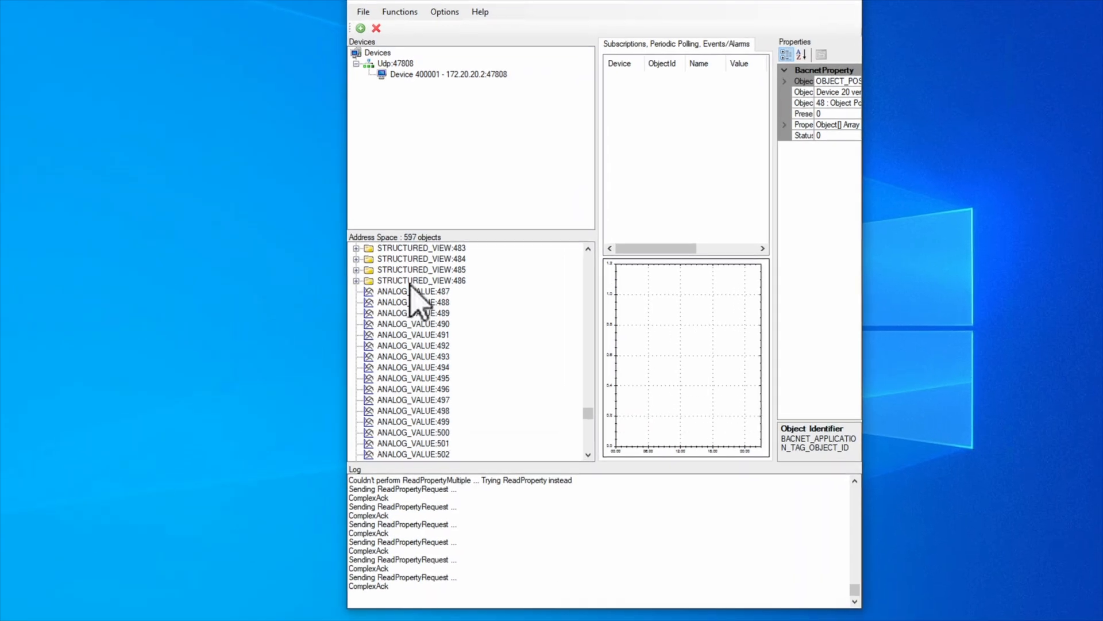
click(415, 282)
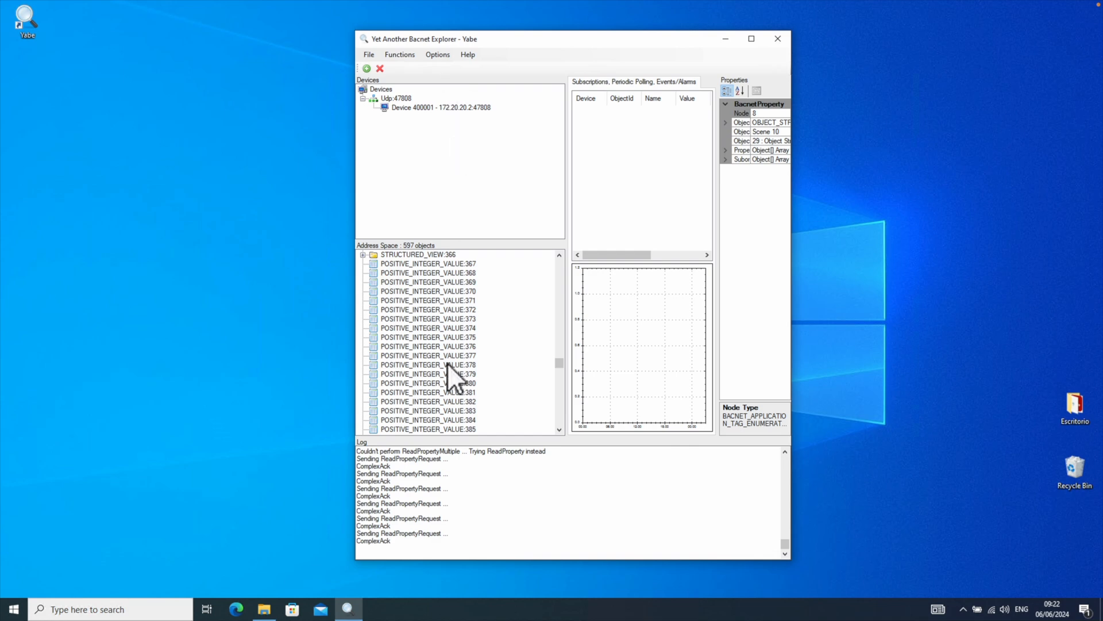
Export the device's EDE file as the csv Lithernet_01 in Documents, replacing the existing file, and dismiss the completion notice.
click(397, 55)
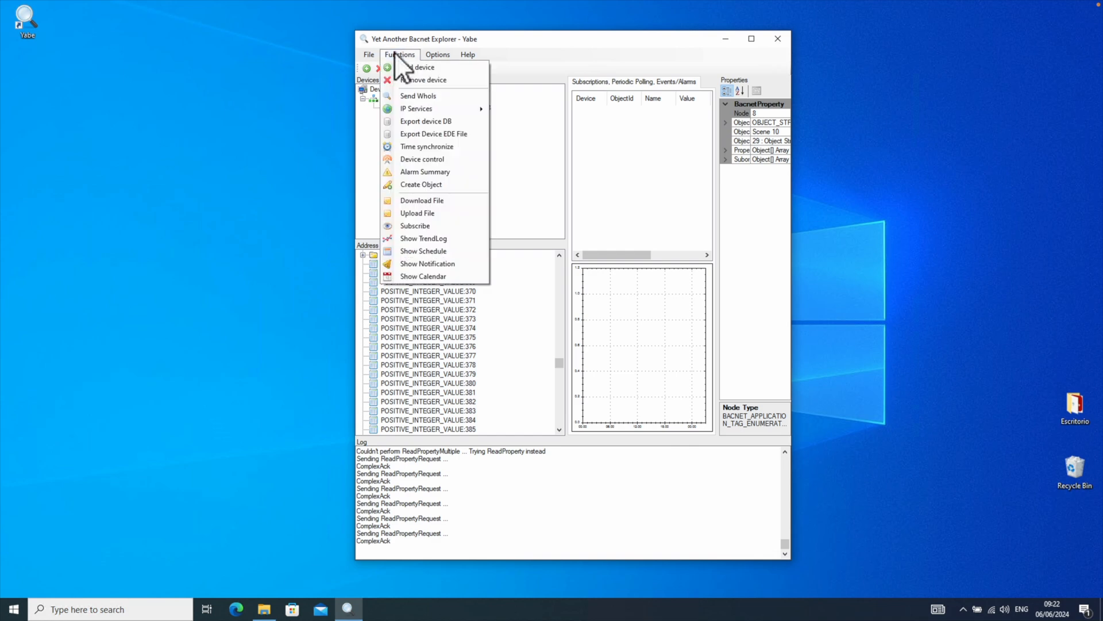
click(438, 136)
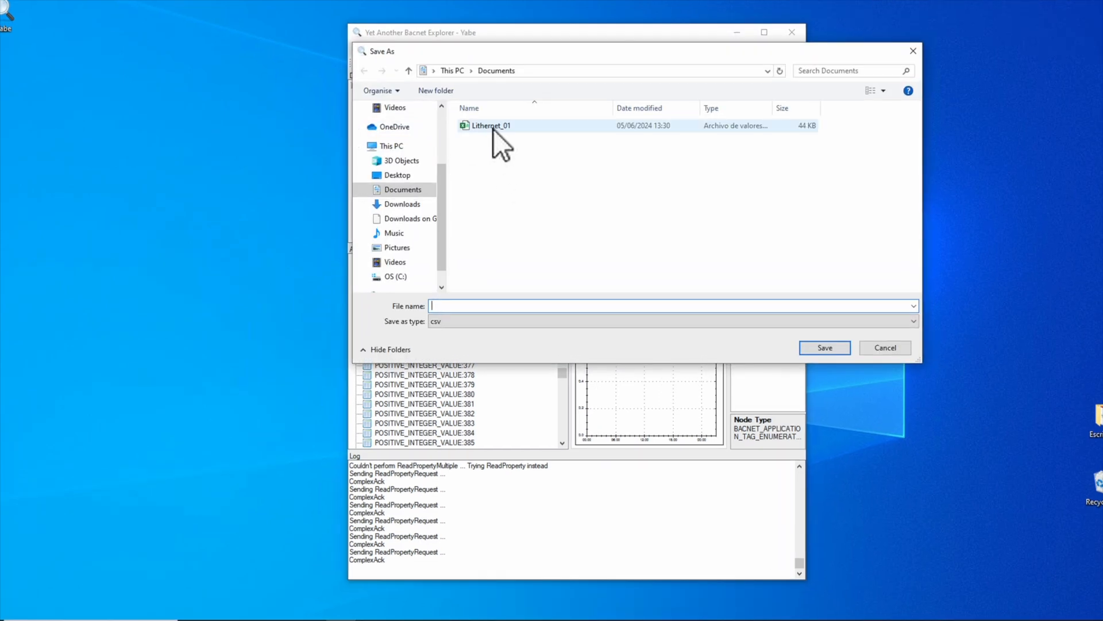
click(494, 130)
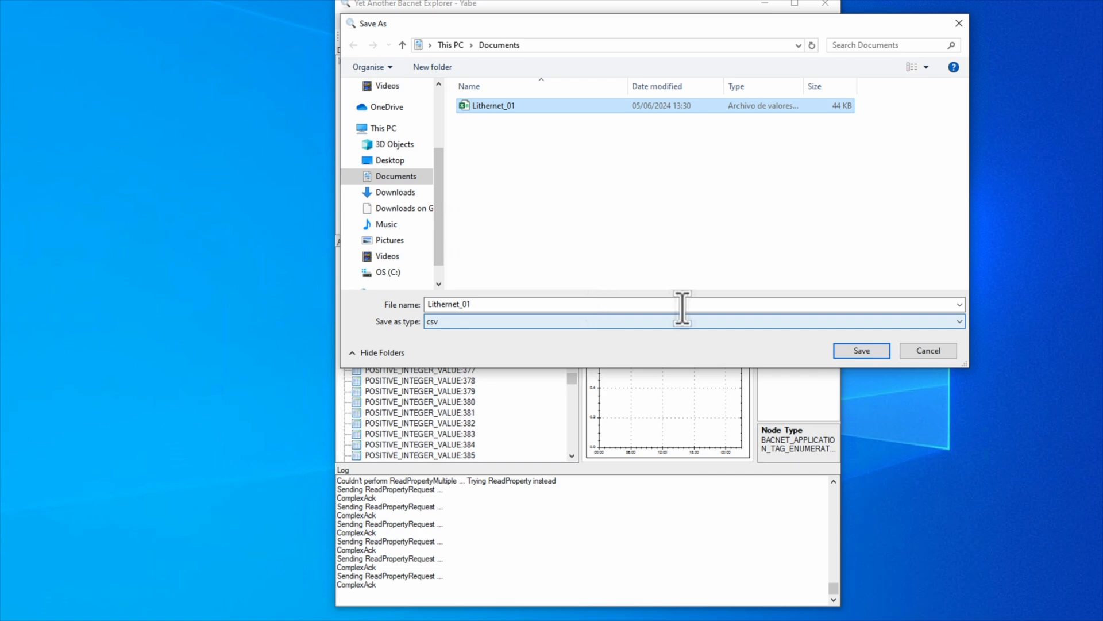
click(862, 351)
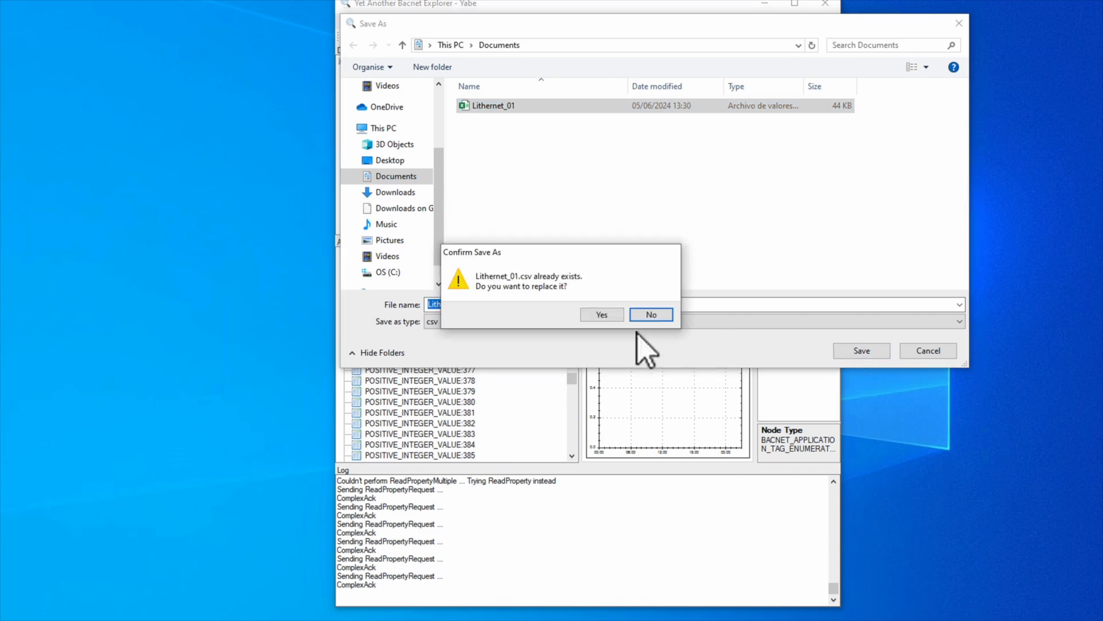
click(605, 313)
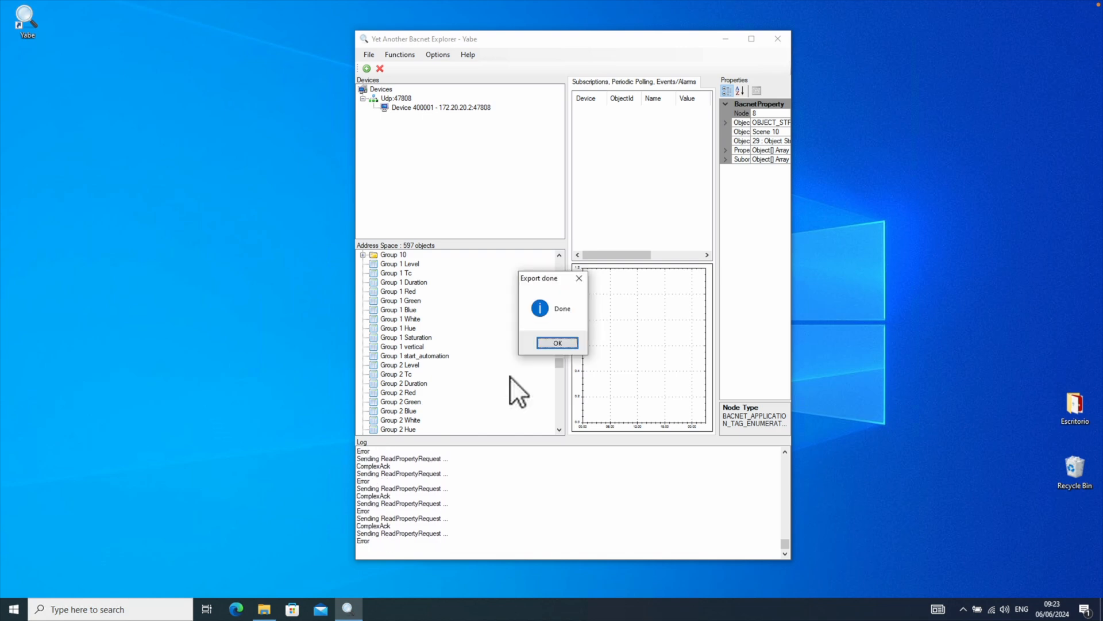
click(556, 343)
Review the named group and scene objects in the address space and check the properties of Group 10 start_automation.
scroll(433, 294, down, 3)
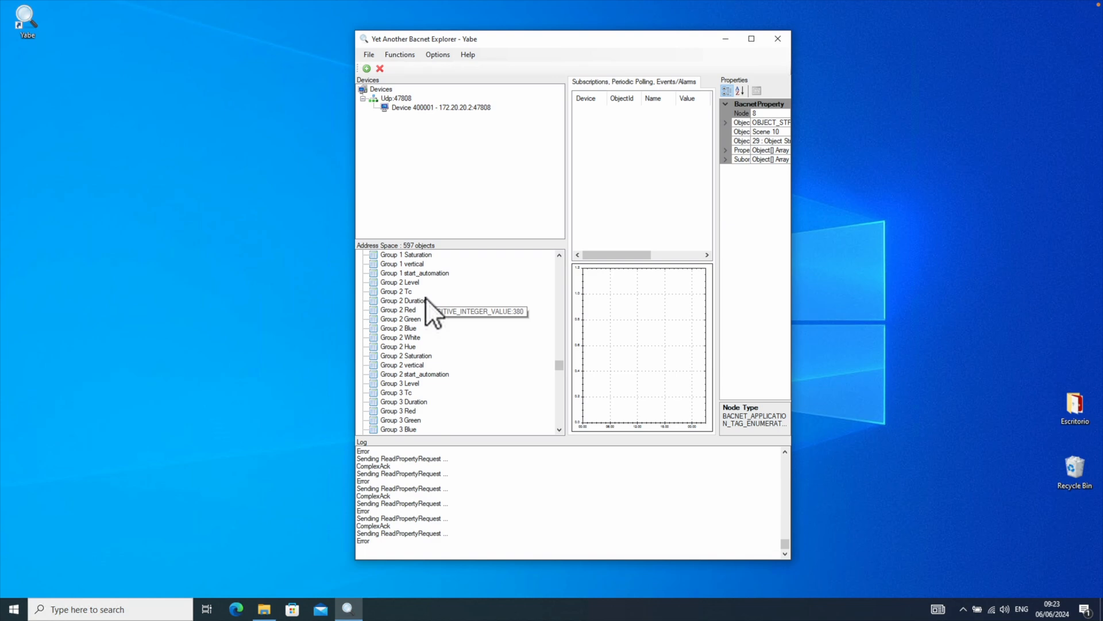
scroll(446, 299, down, 16)
scroll(454, 311, down, 20)
scroll(438, 322, down, 20)
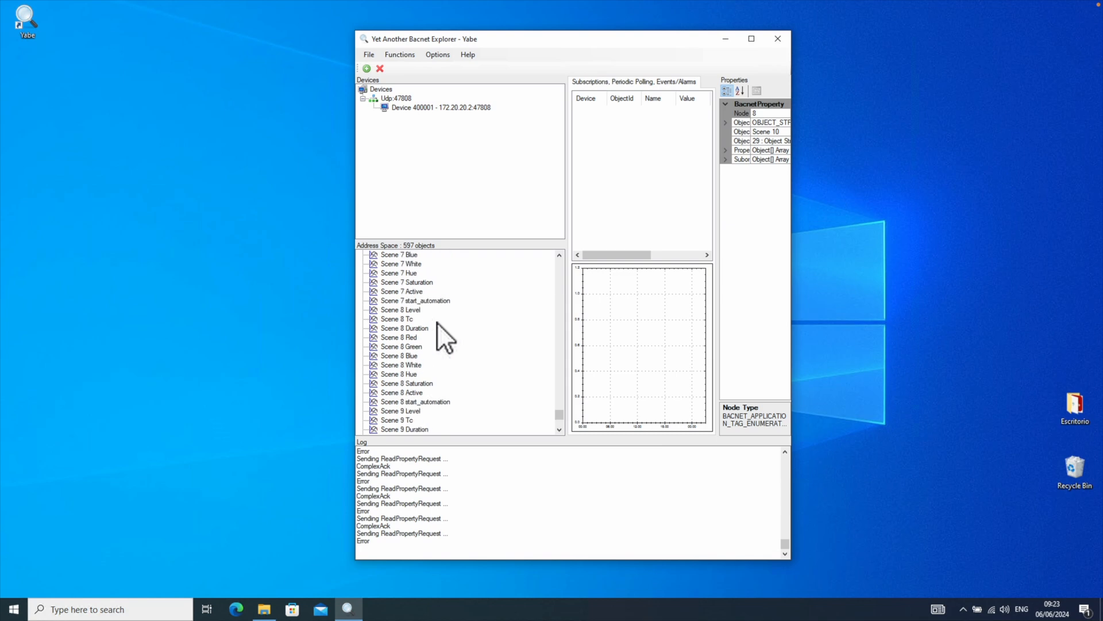
scroll(437, 322, down, 6)
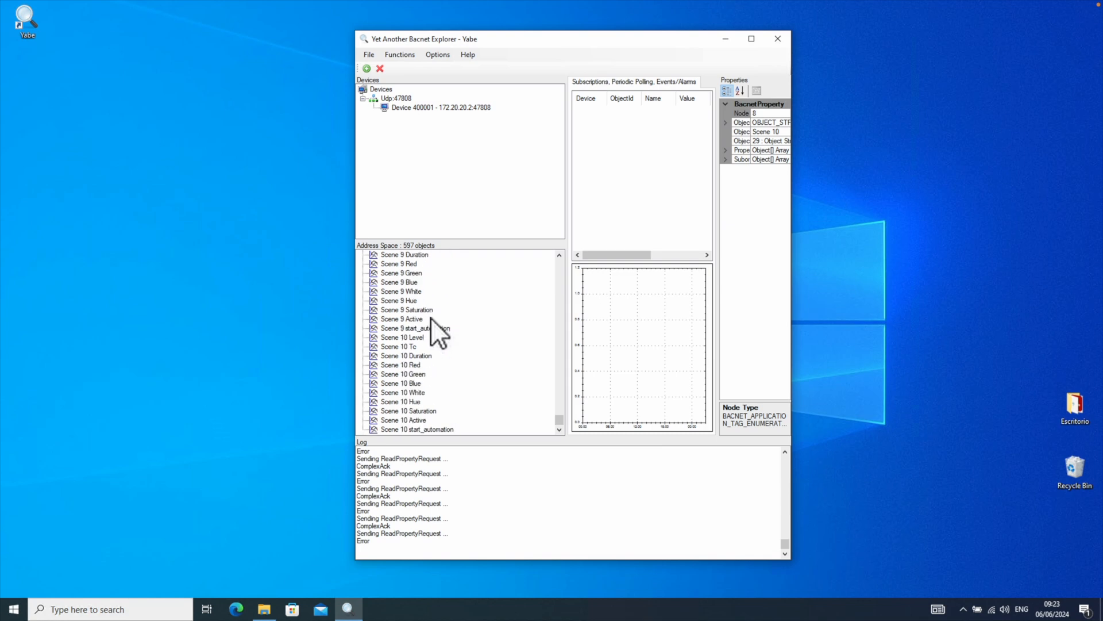
scroll(430, 318, up, 20)
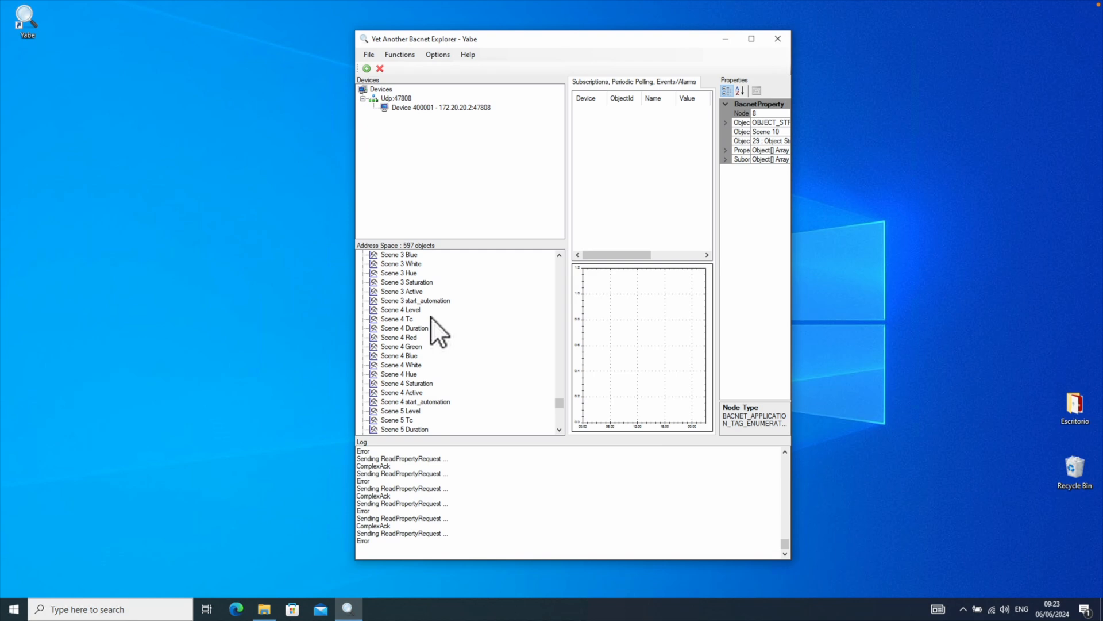
scroll(431, 317, up, 15)
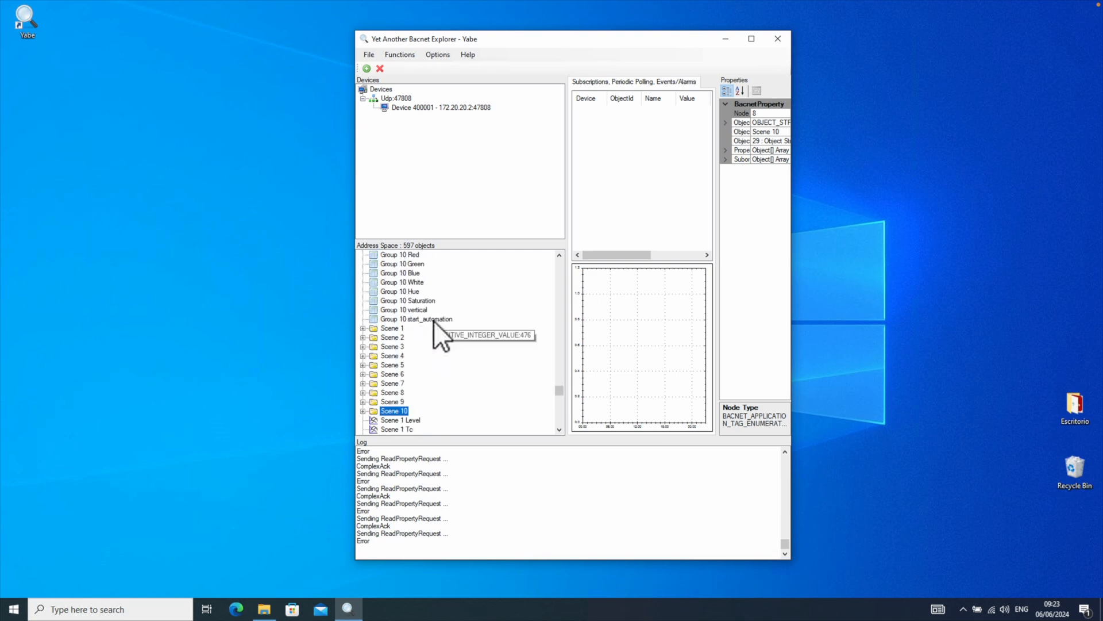
click(413, 319)
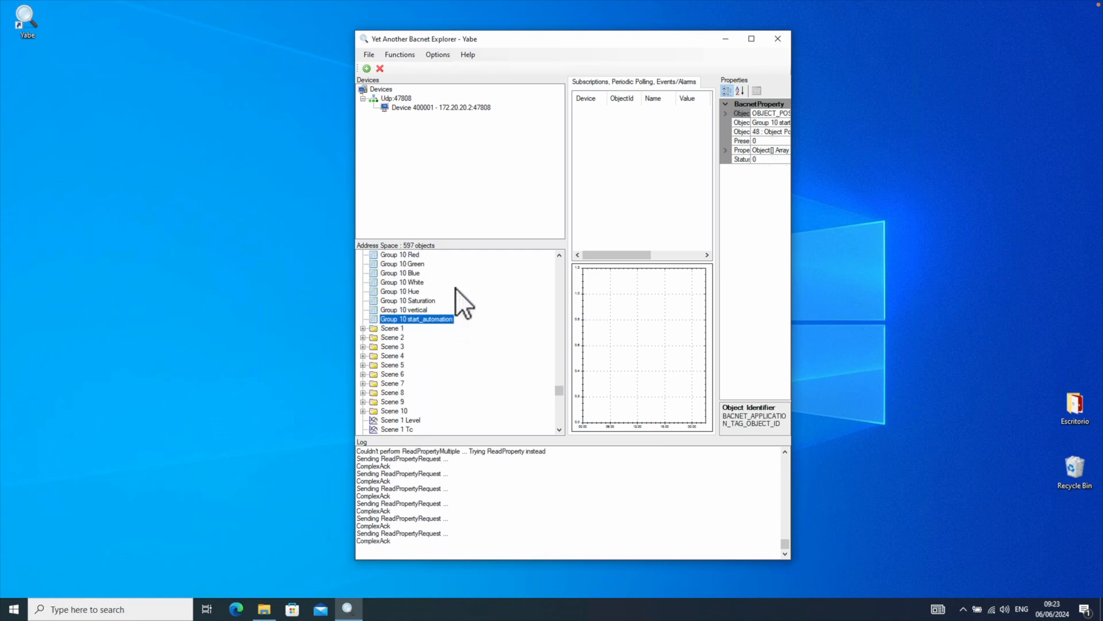
scroll(457, 286, up, 3)
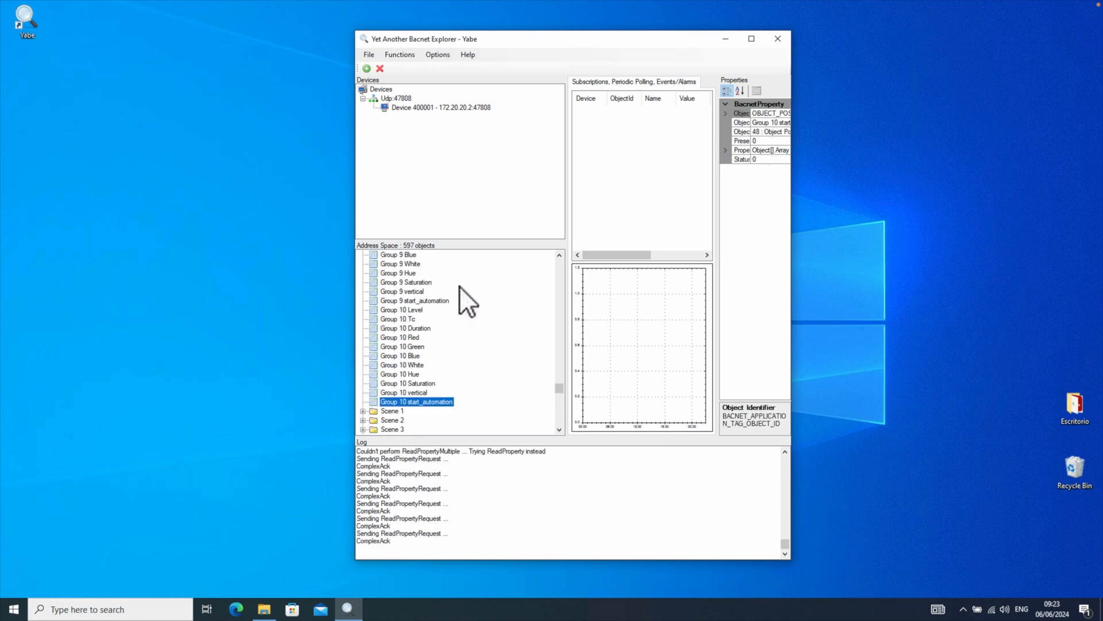
Close Yabe and open the exported Lithernet_01 file from File Explorer's recent files in Notepad.
click(778, 39)
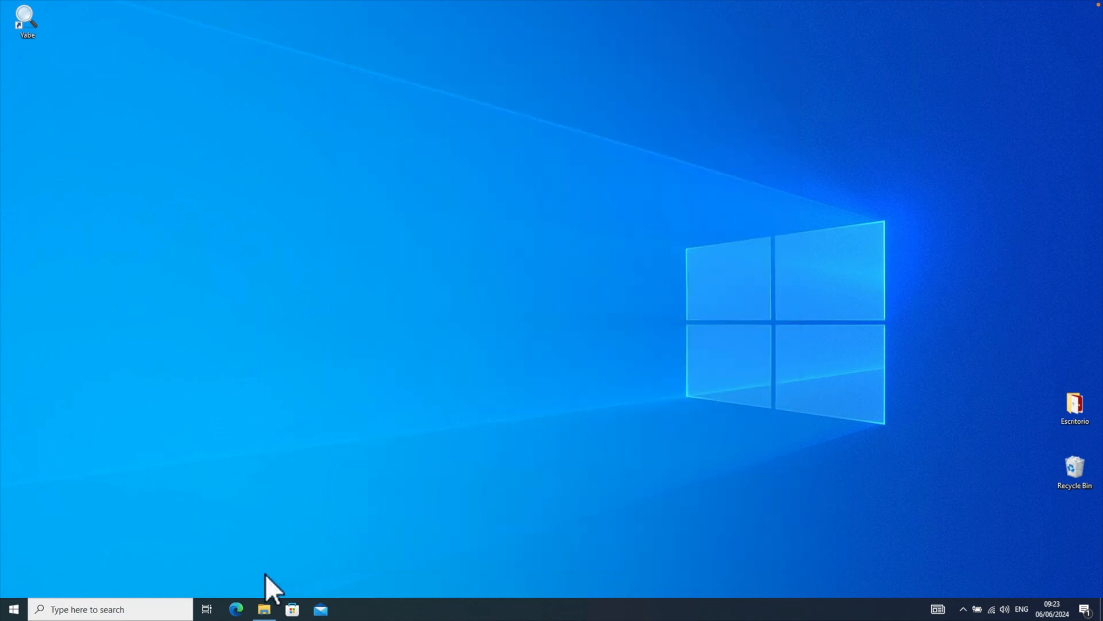
click(265, 611)
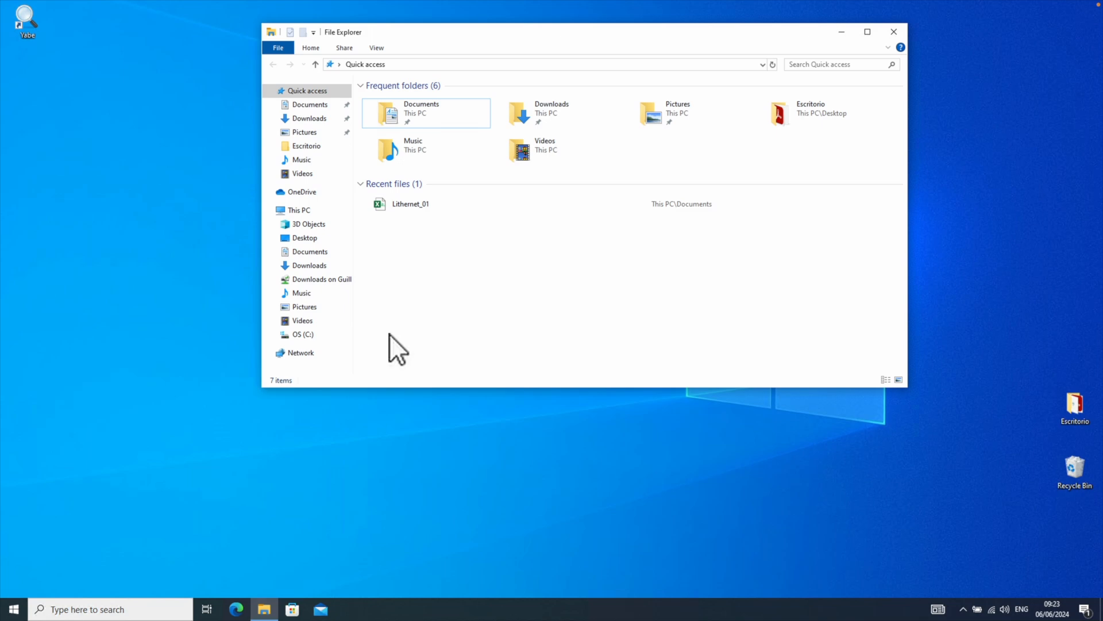
click(415, 203)
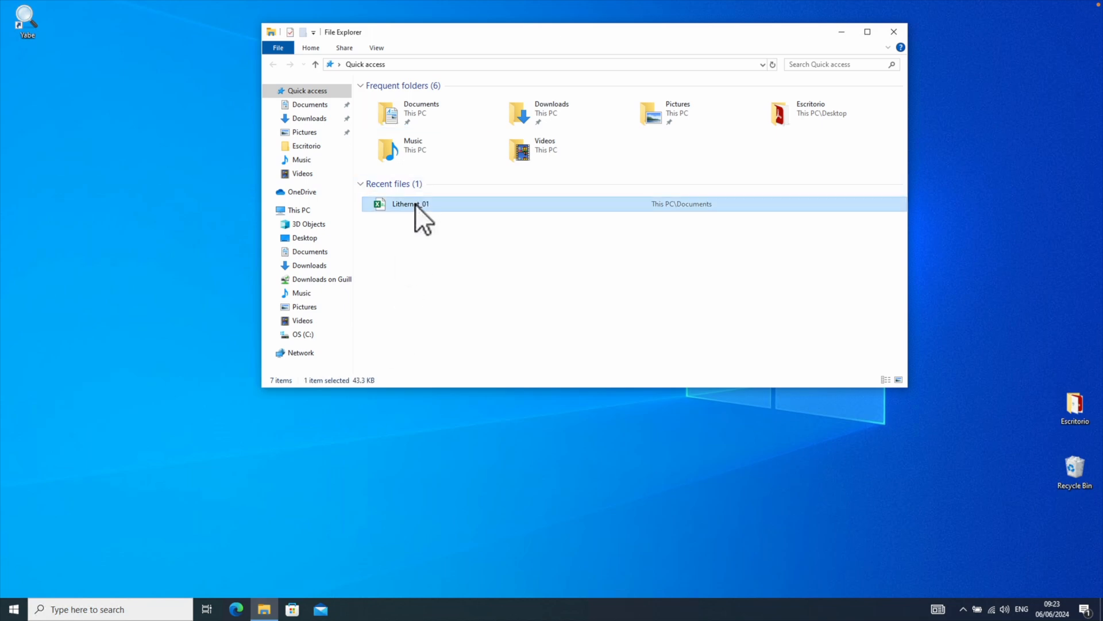
right_click(415, 204)
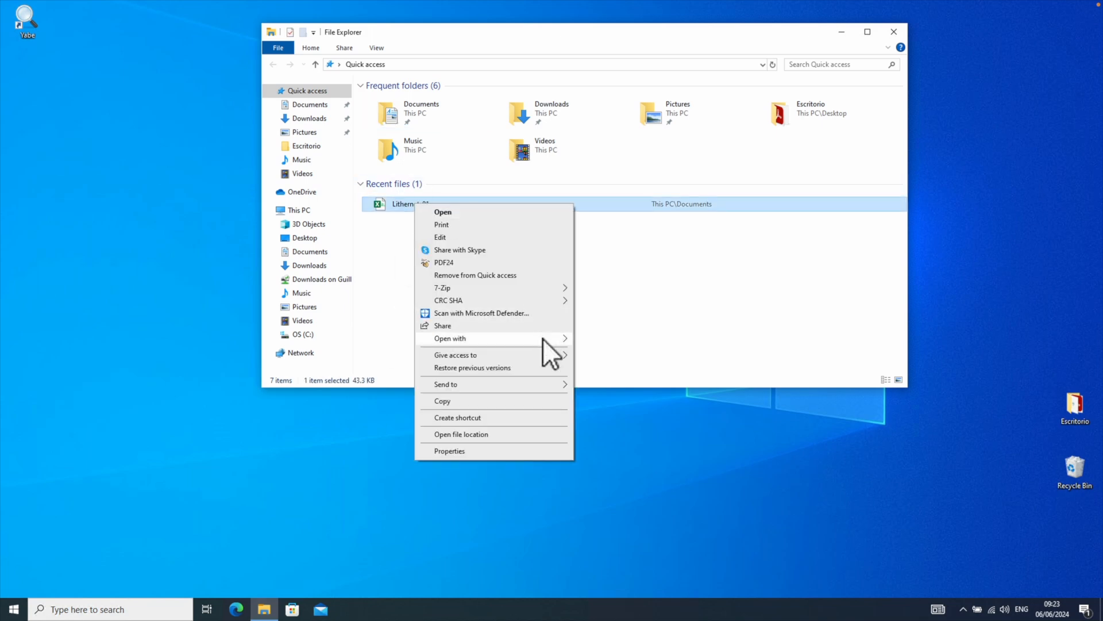
mouse_move(543, 339)
click(652, 354)
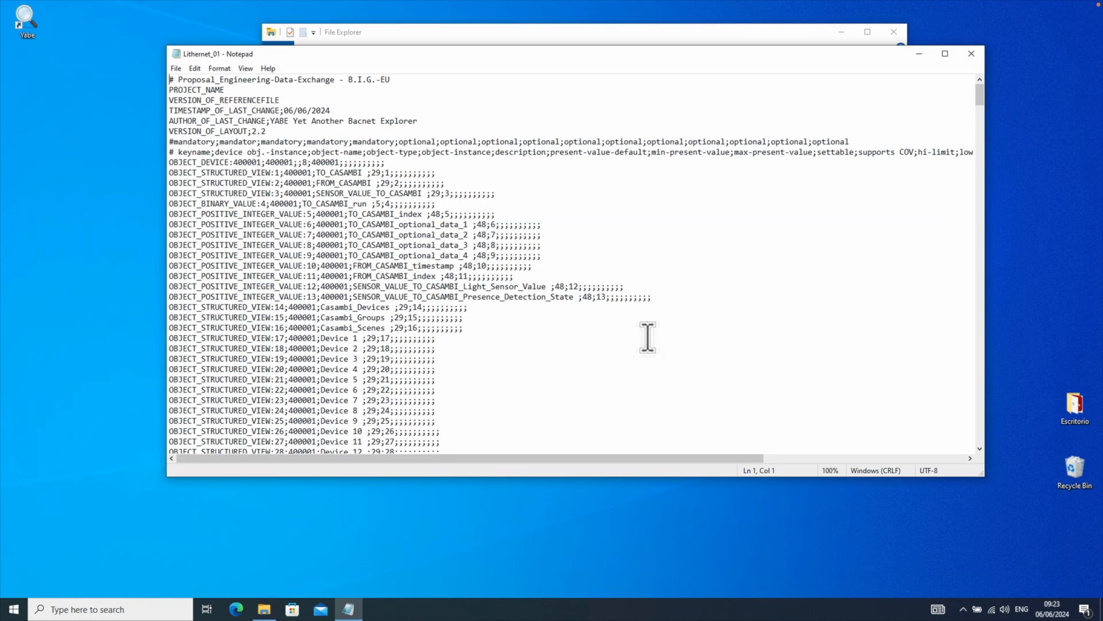
Look through the exported object list in Lithernet_01, and close Notepad and File Explorer.
scroll(256, 237, down, 7)
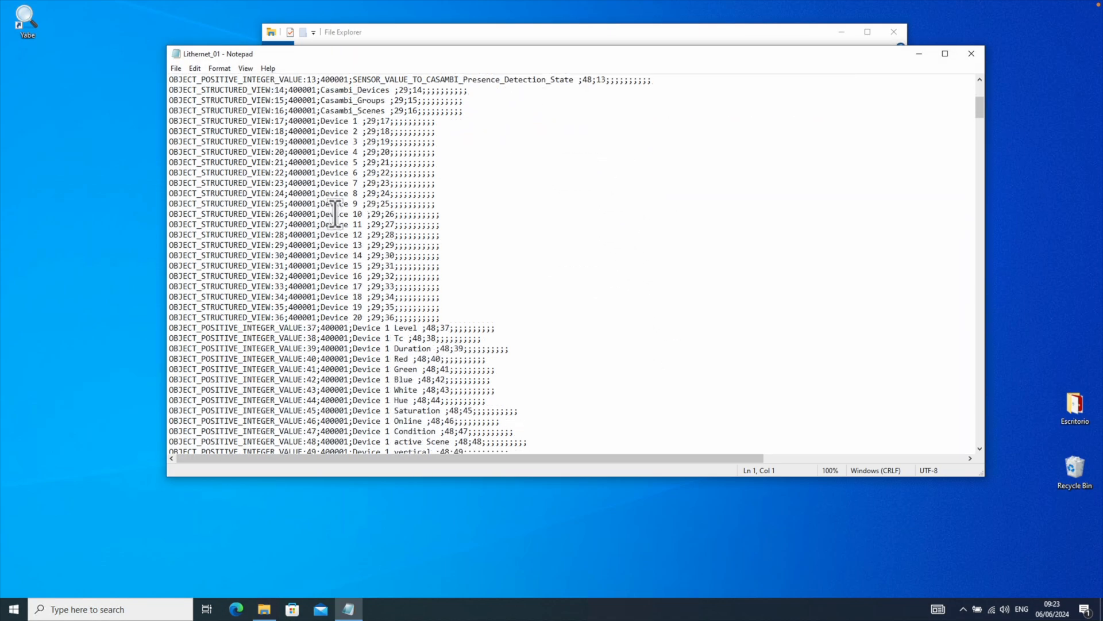
scroll(336, 213, down, 16)
scroll(457, 244, up, 20)
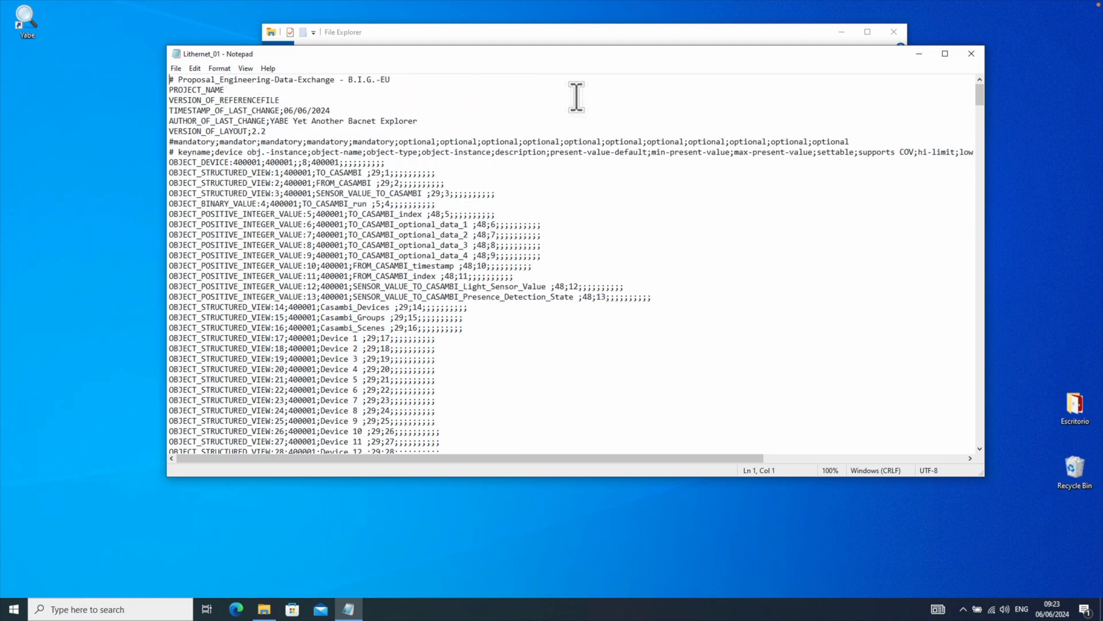
click(972, 55)
click(901, 26)
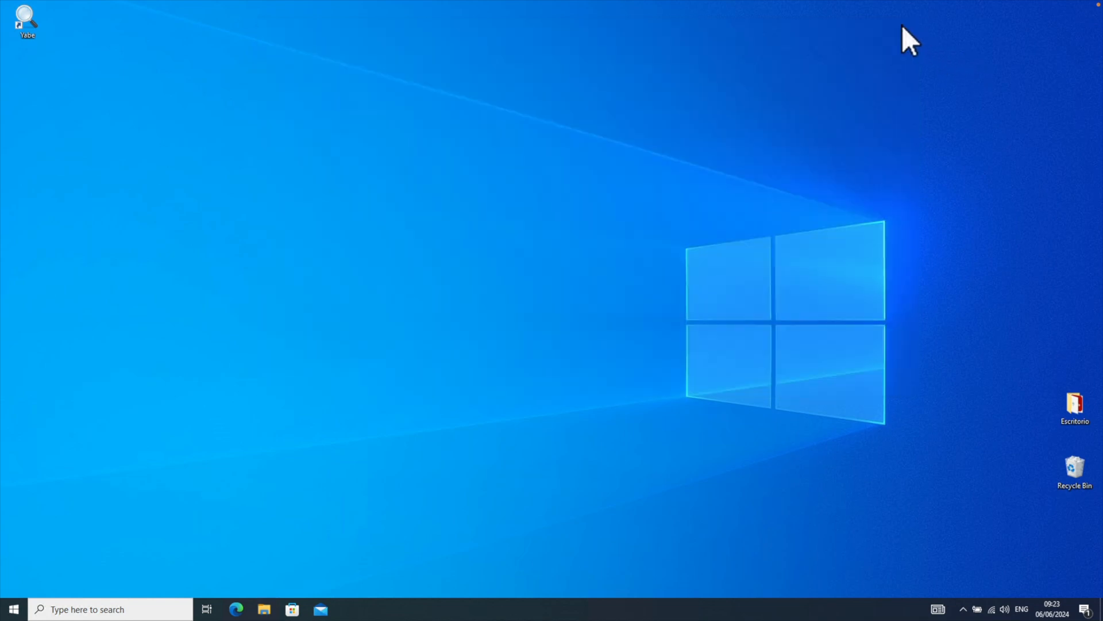